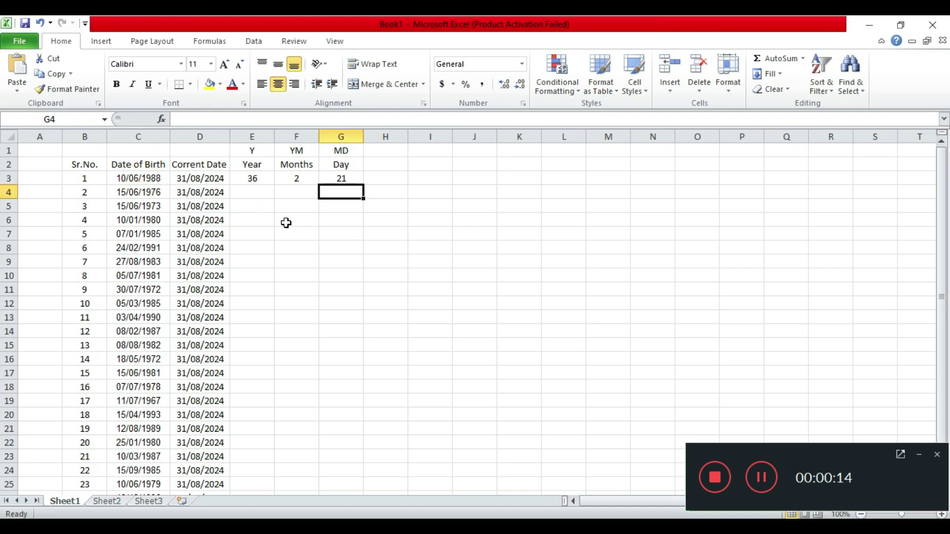
Select the current dates in D3:D28 and clear them from column D.
click(261, 191)
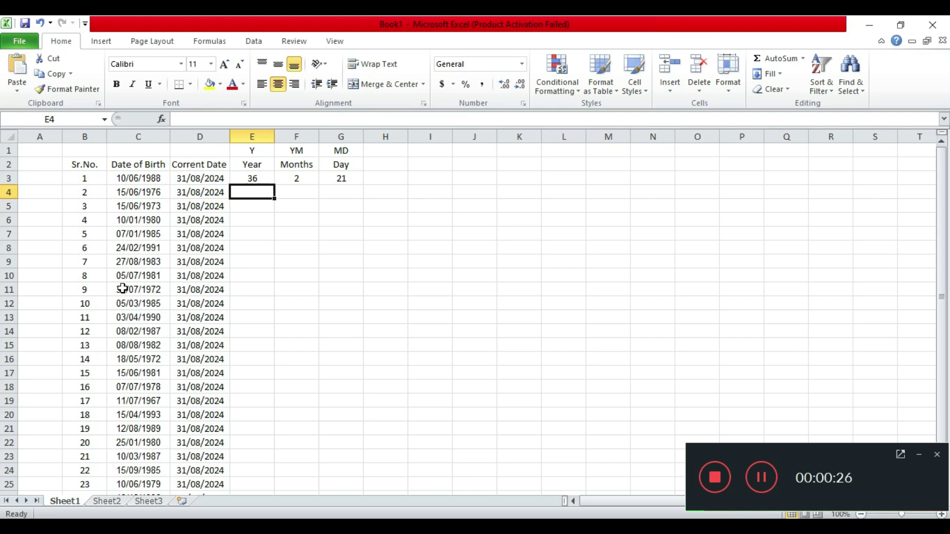
click(46, 177)
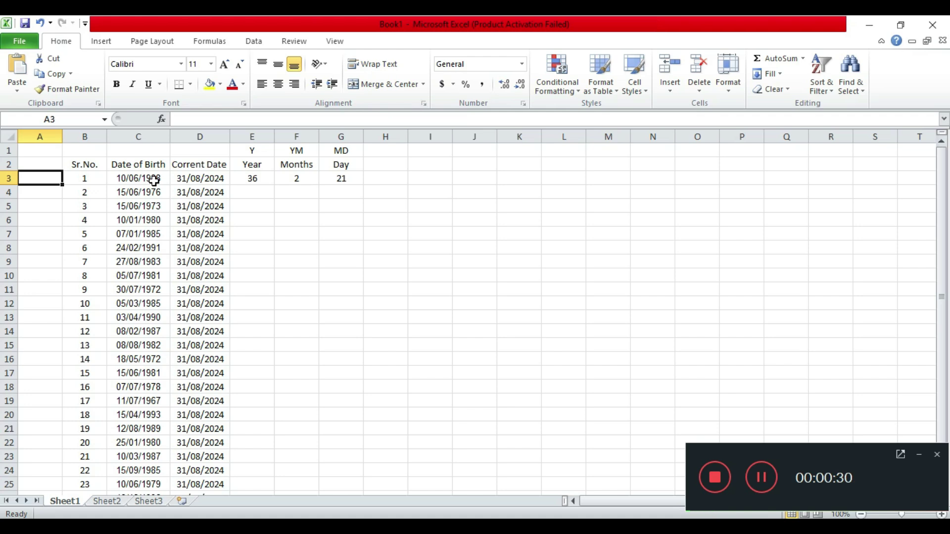
click(214, 179)
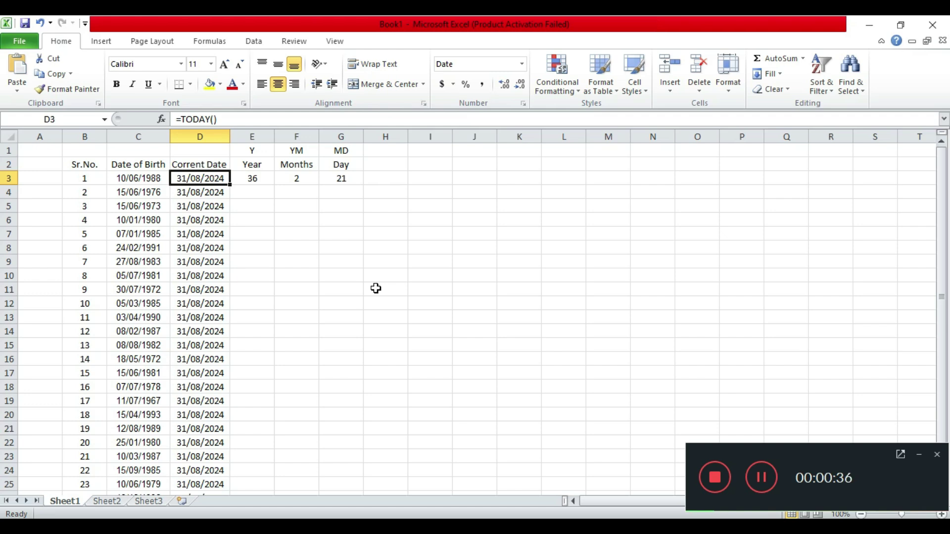
key(ctrl+shift+Down)
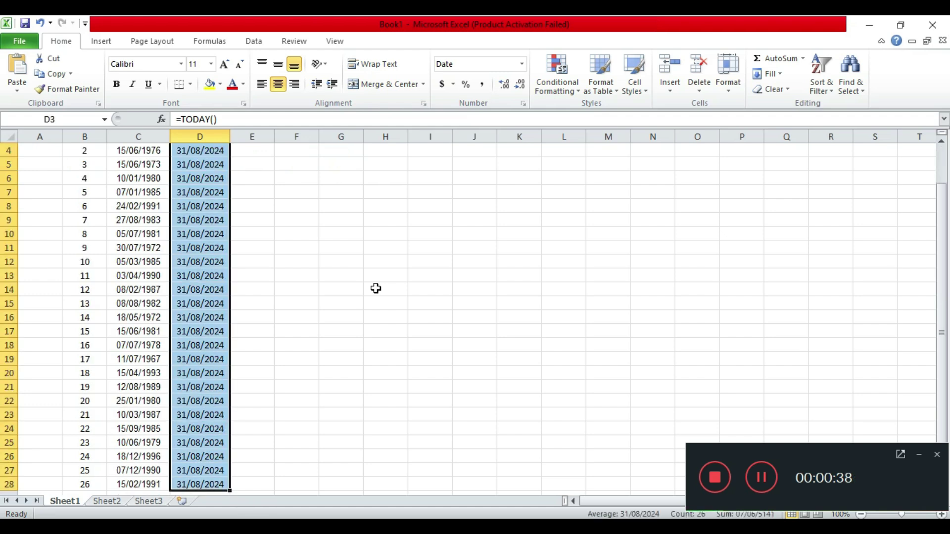
key(ctrl+z)
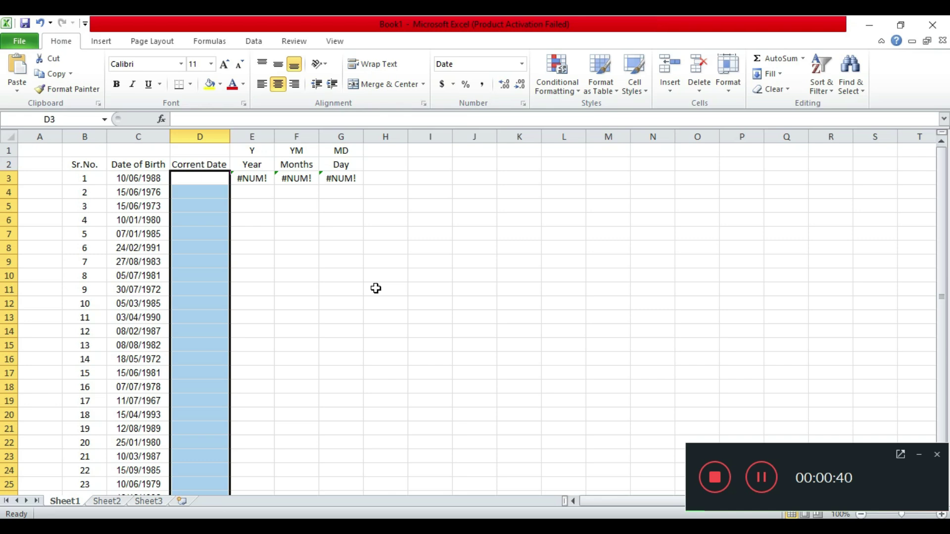
key(Down)
key(Up)
Enter =TODAY() in D3 and copy it down through D28, showing 31/08/2024.
text(=)
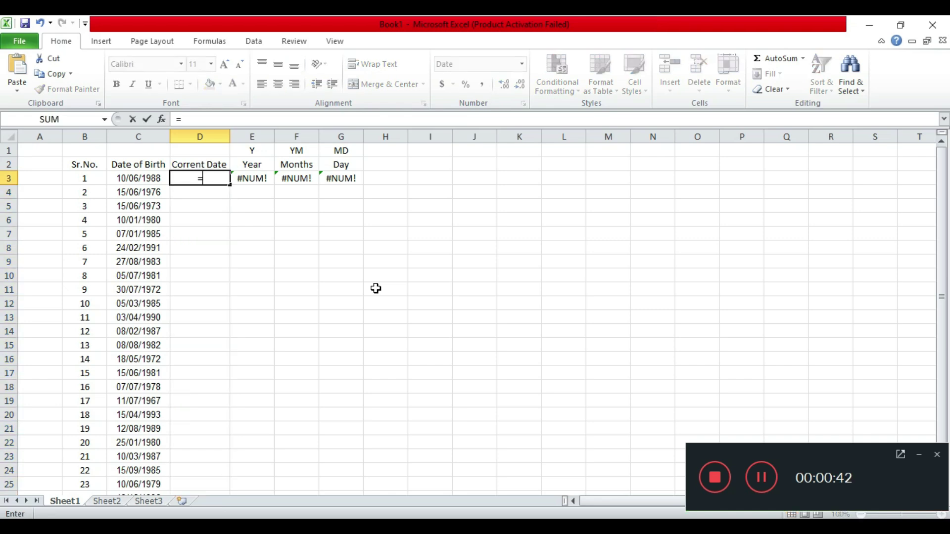
text(TODAY)
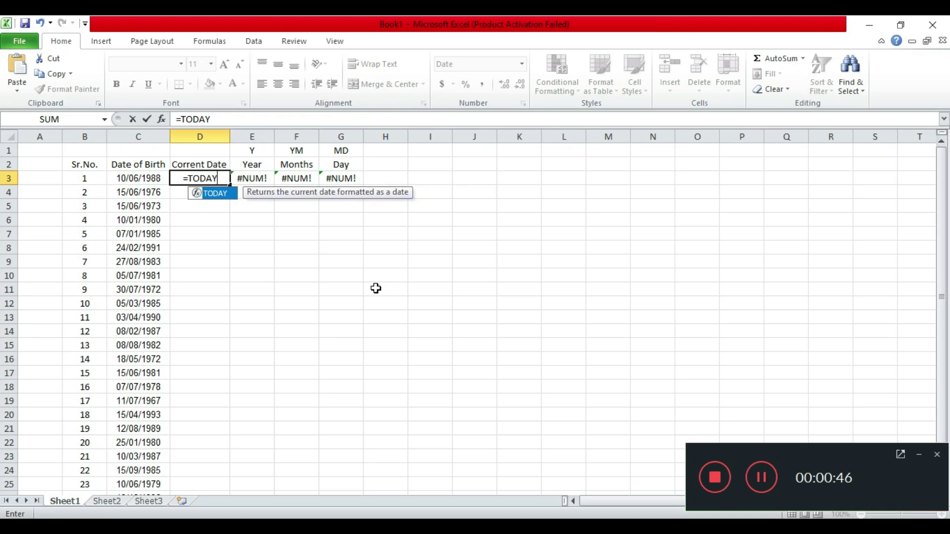
text(())
key(Return)
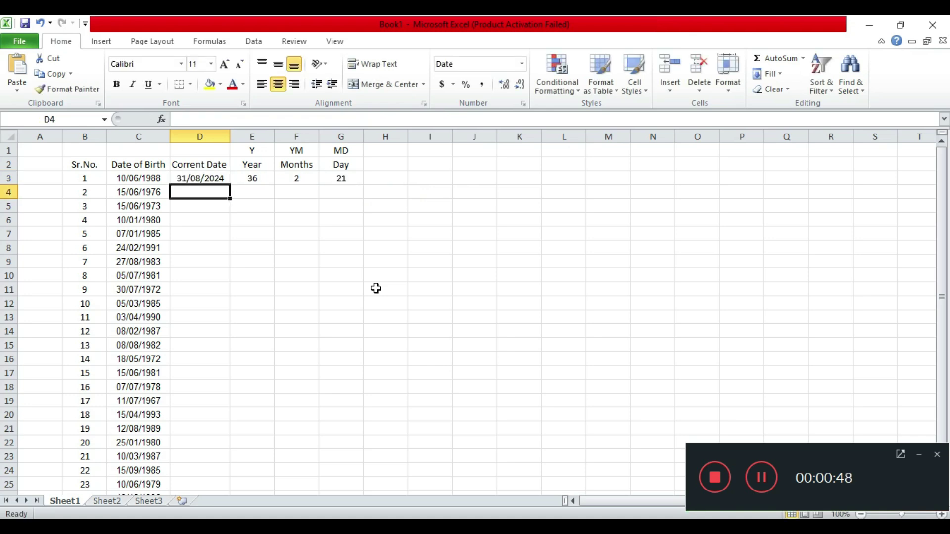
key(Up)
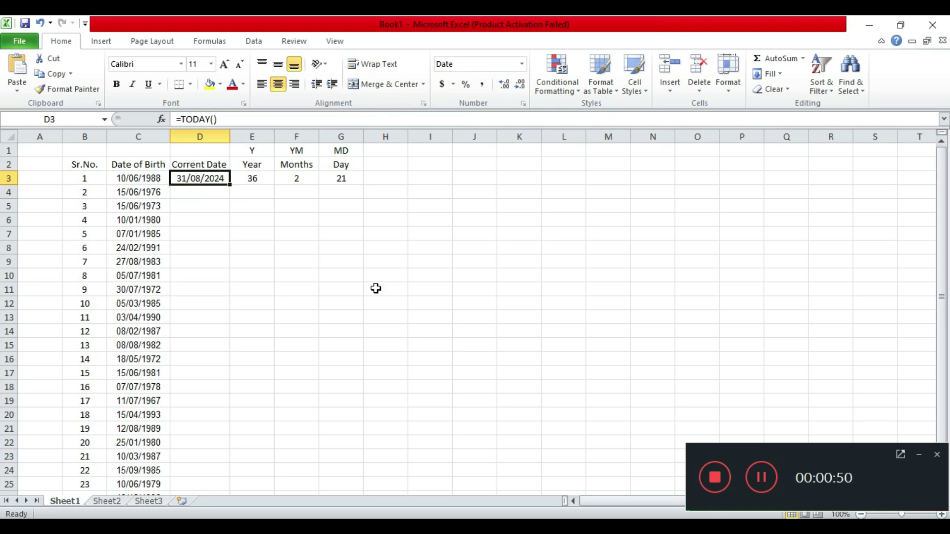
key(ctrl+c)
key(shift+Down)
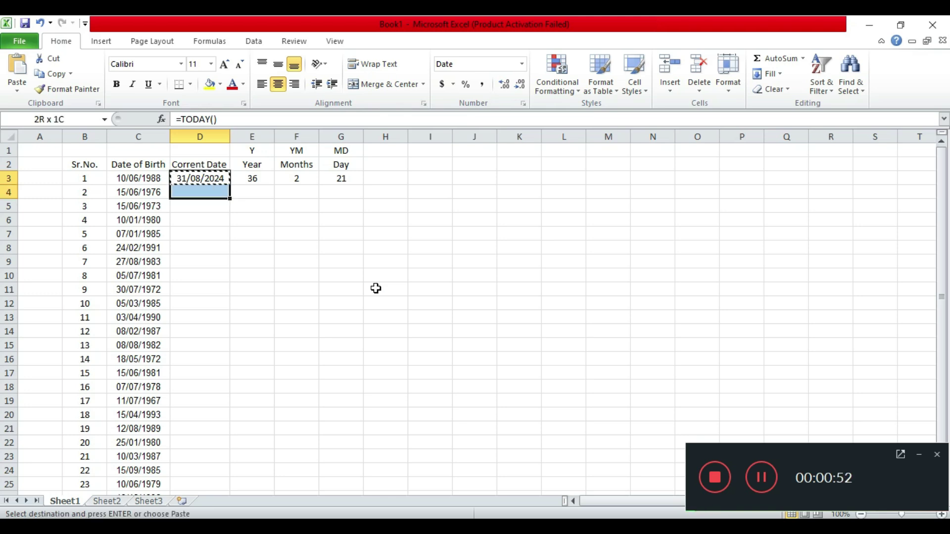
key(shift+Down)
key(shift+Down)
key(shift+Down)
key(shift+Down)
key(shift+Down)
key(shift+Down)
key(shift+Down)
key(shift+Down)
key(shift+Up)
key(shift+Up)
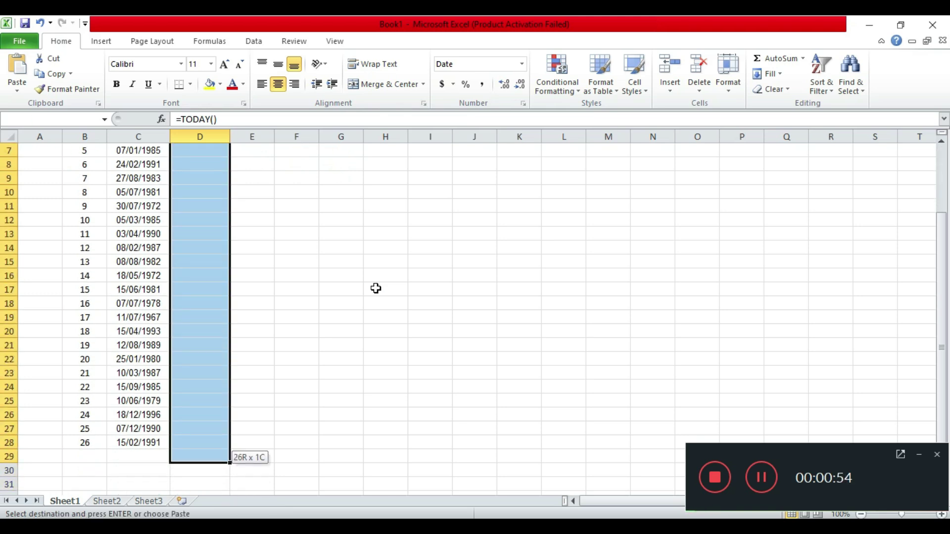
key(shift+Up)
key(ctrl+v)
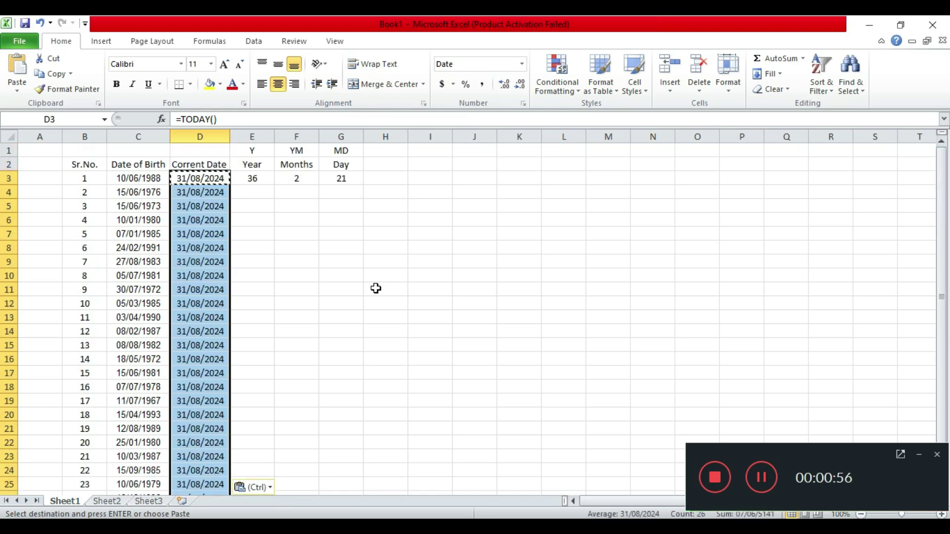
key(shift+Up)
key(shift+Up)
key(shift+Up)
key(shift+Up)
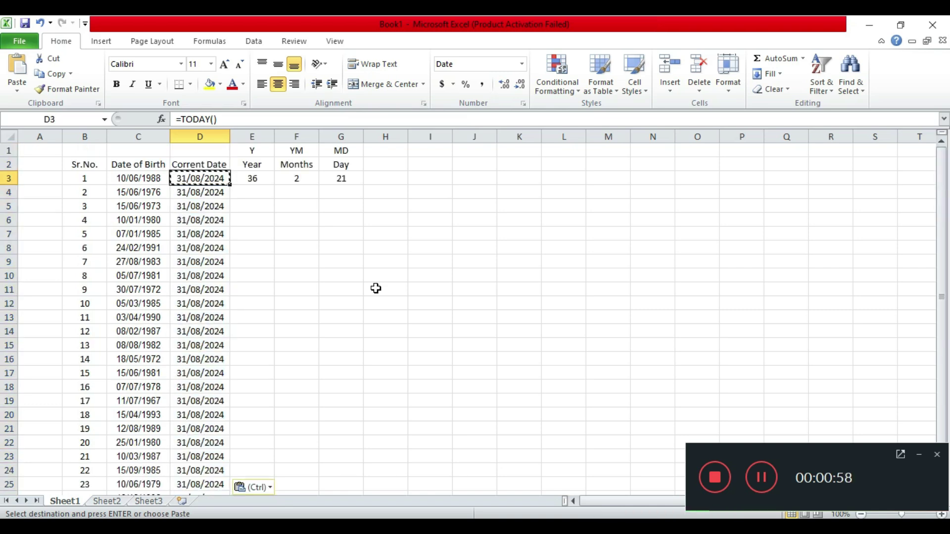
key(Right)
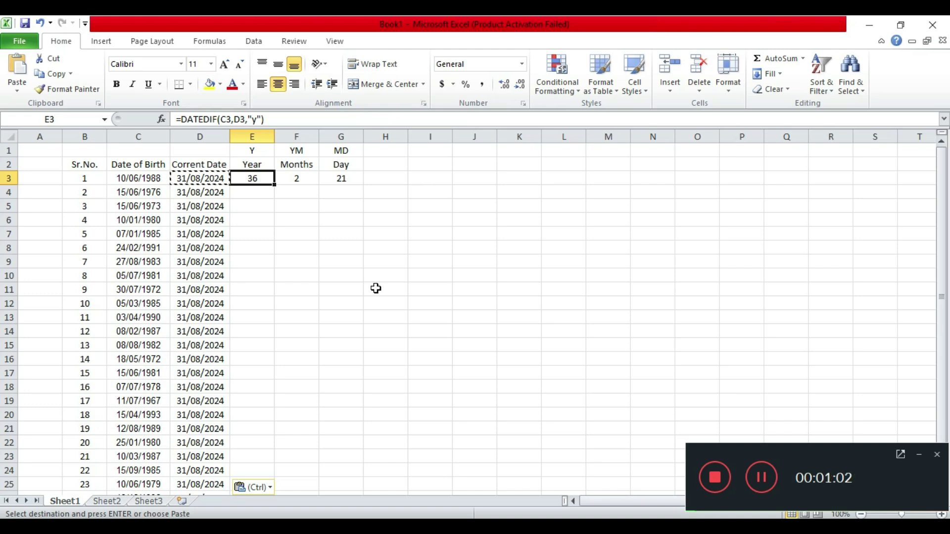
Check the months and days DATEDIF formulas in F3 and G3, then start a new formula in E3.
key(Right)
key(Right)
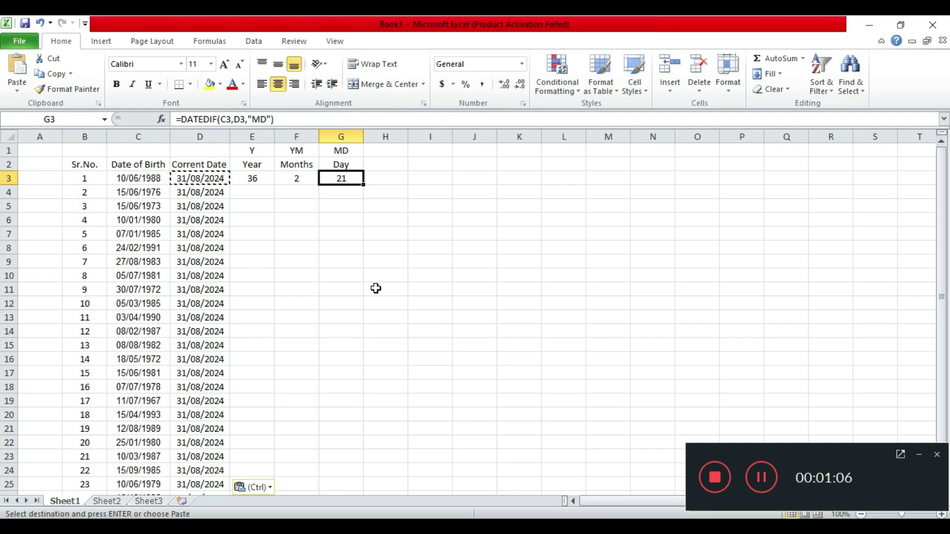
key(Left)
key(Left)
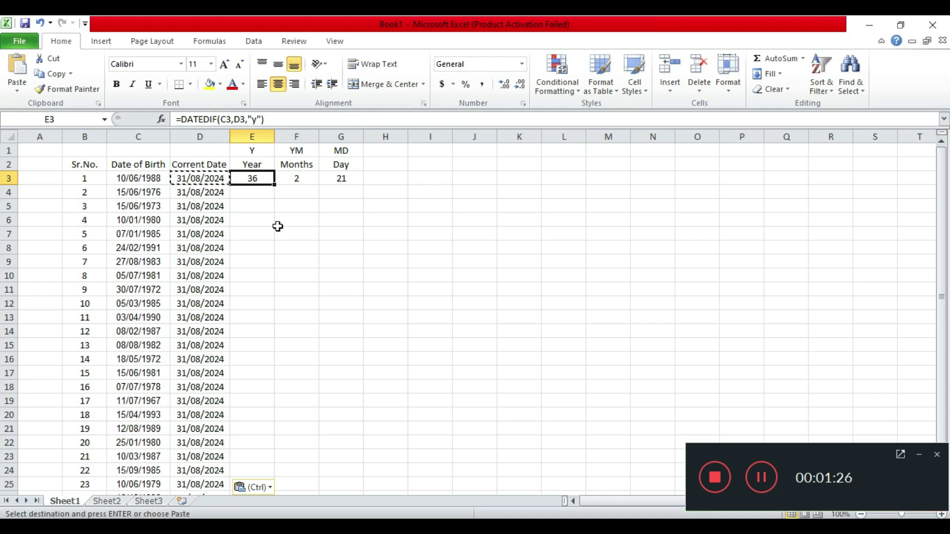
text(=)
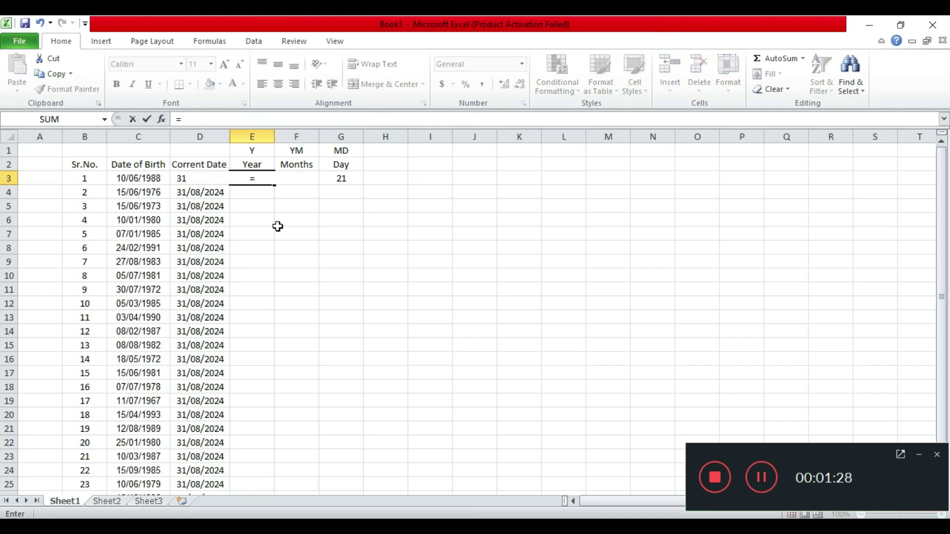
Left-align E3 and begin =DATEDIF(C3,D3," using birth date C3 and current date D3.
key(Escape)
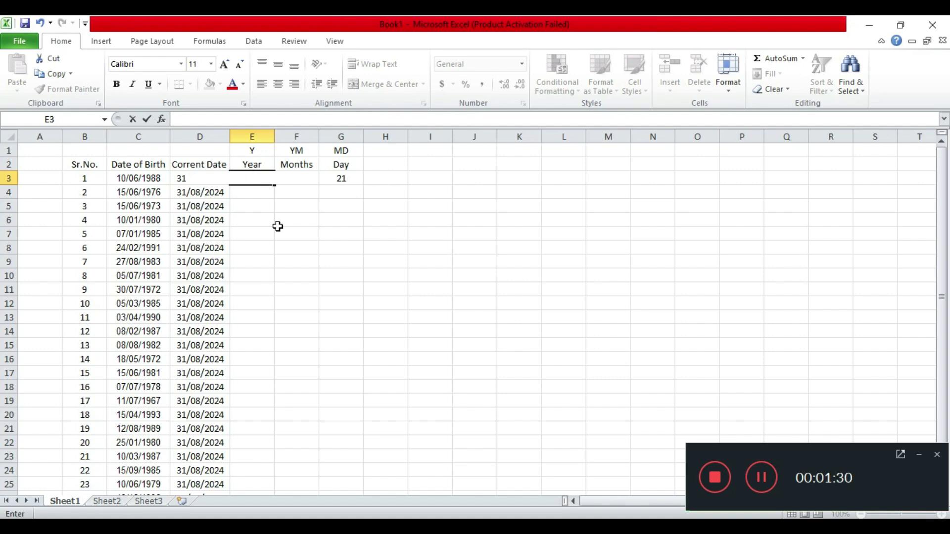
key(Return)
click(252, 177)
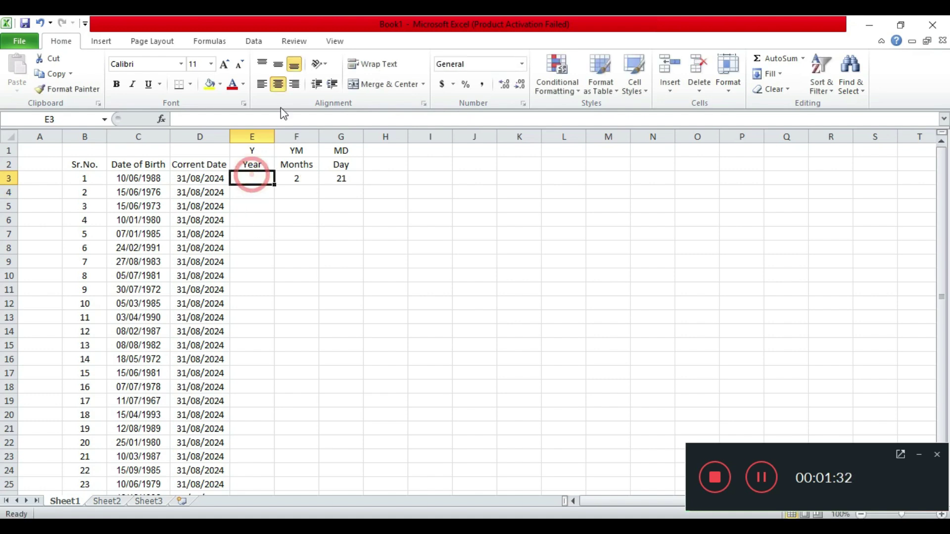
click(258, 86)
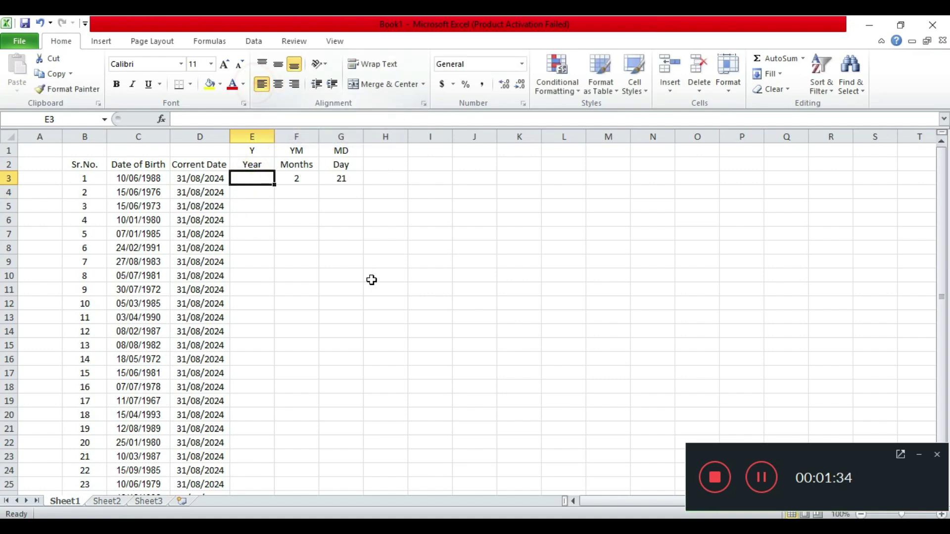
text(=)
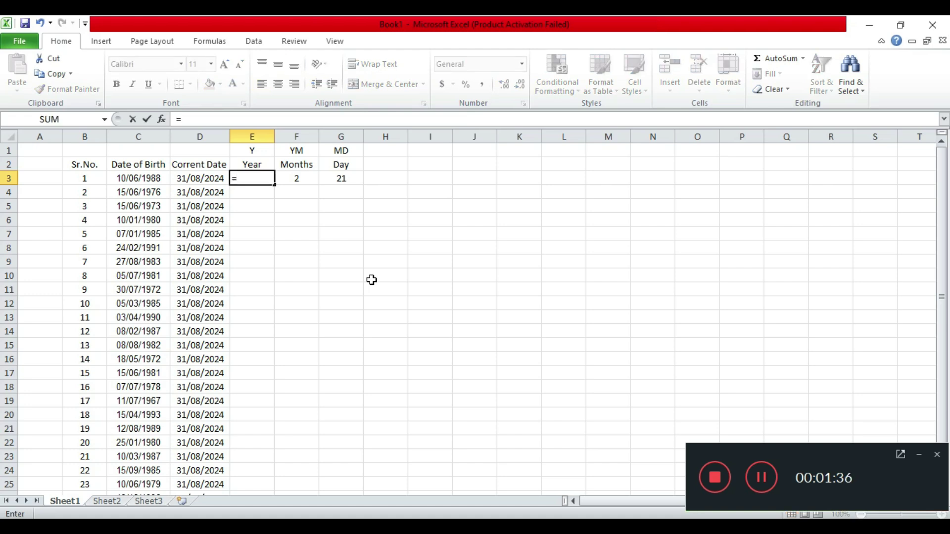
text(D)
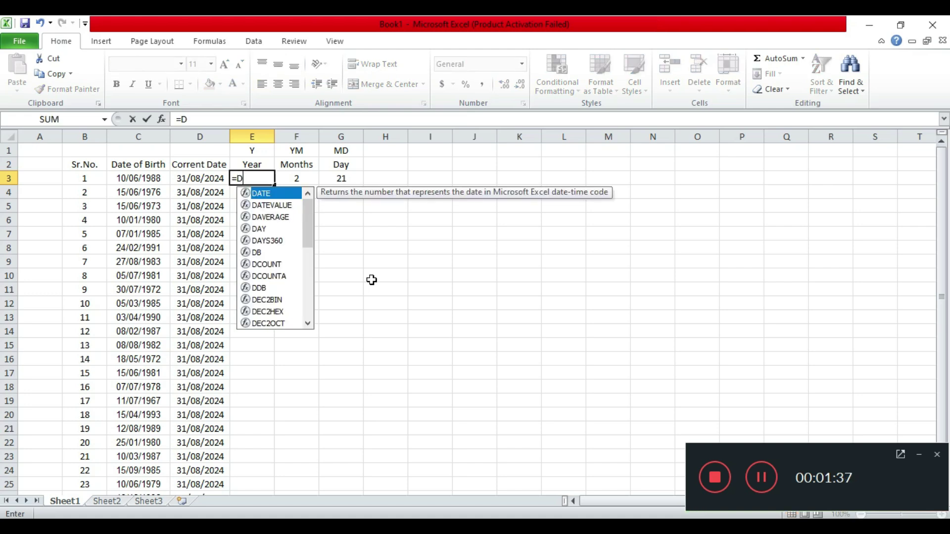
text(ATE)
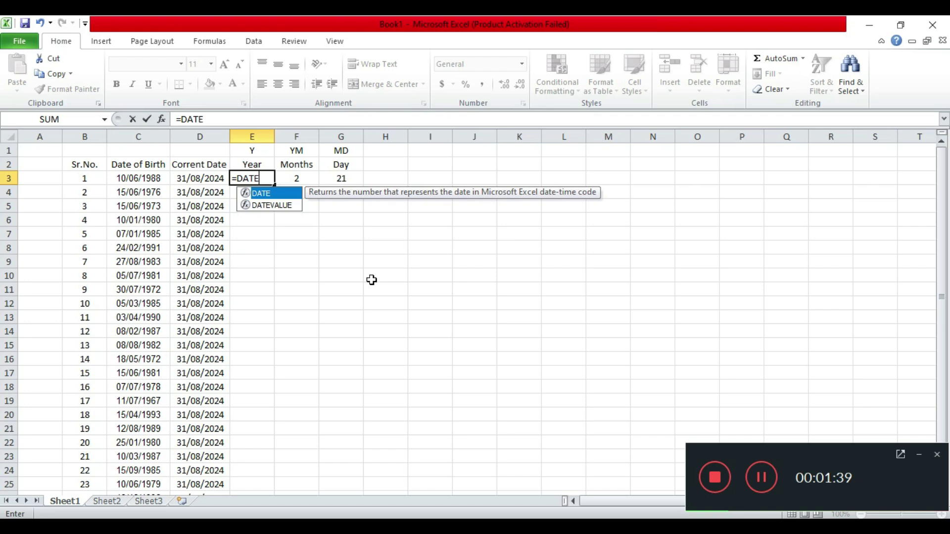
text(DIF)
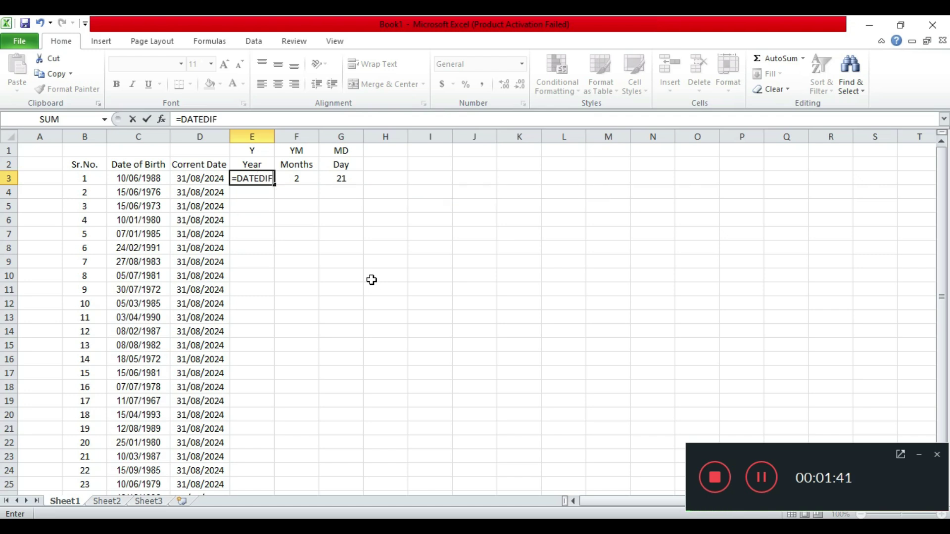
text(()
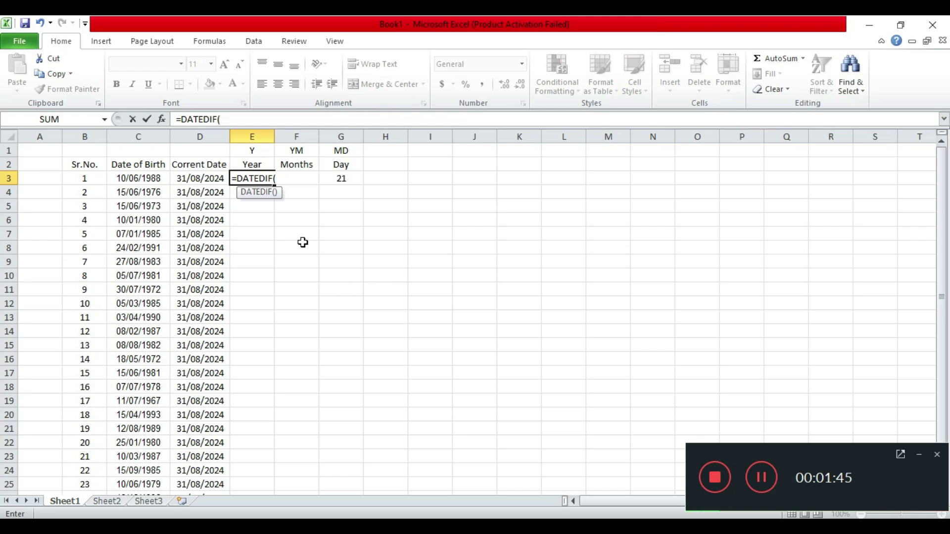
click(157, 182)
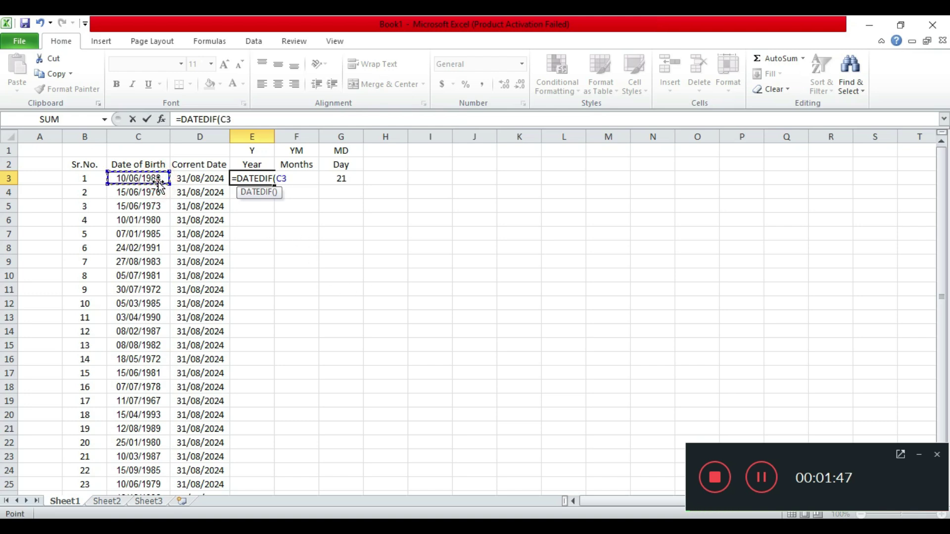
key(Right)
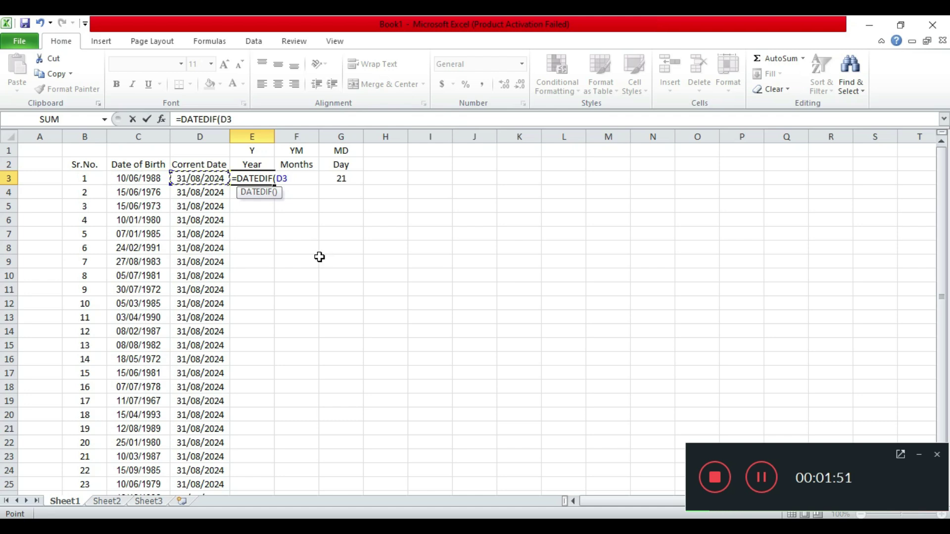
key(Left)
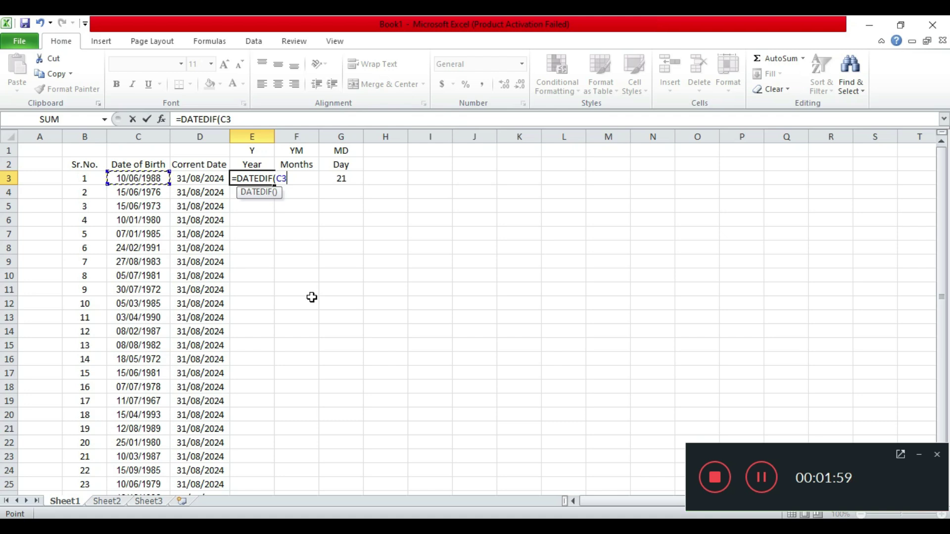
text(,)
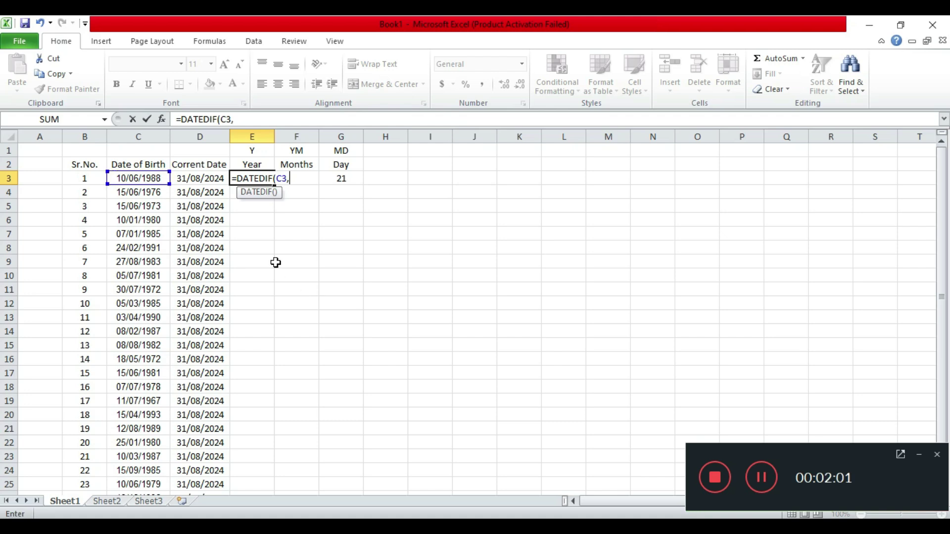
click(210, 180)
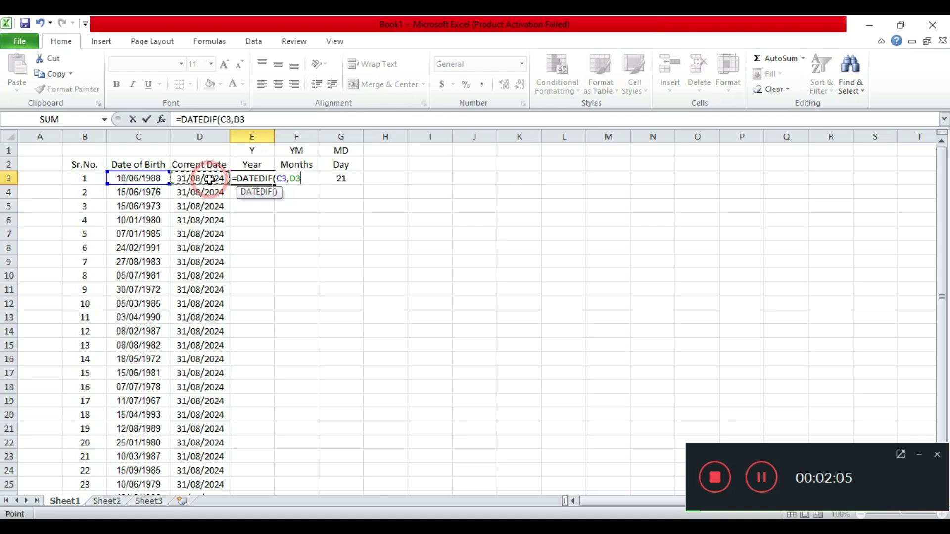
text(,)
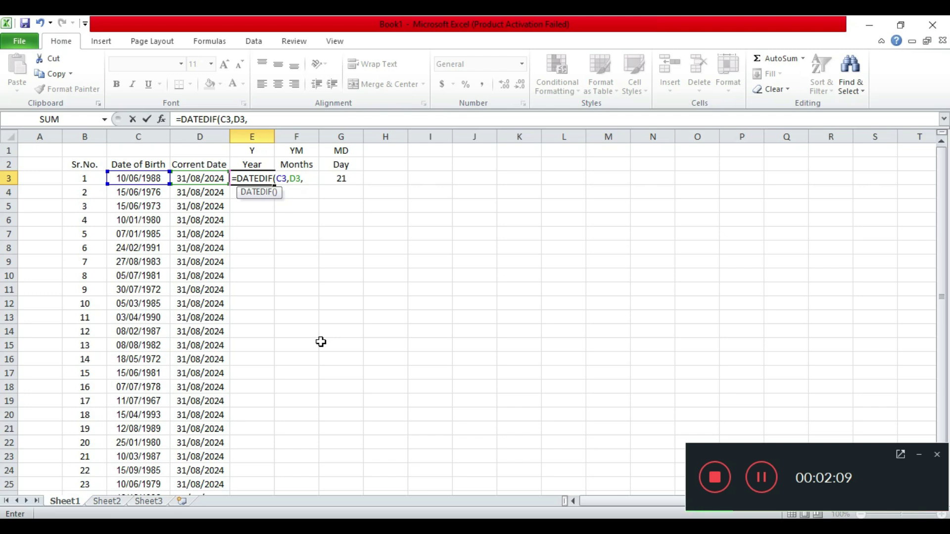
text(")
Complete E3 as =DATEDIF(C3,D3,"Y"), returning 36 years.
click(252, 151)
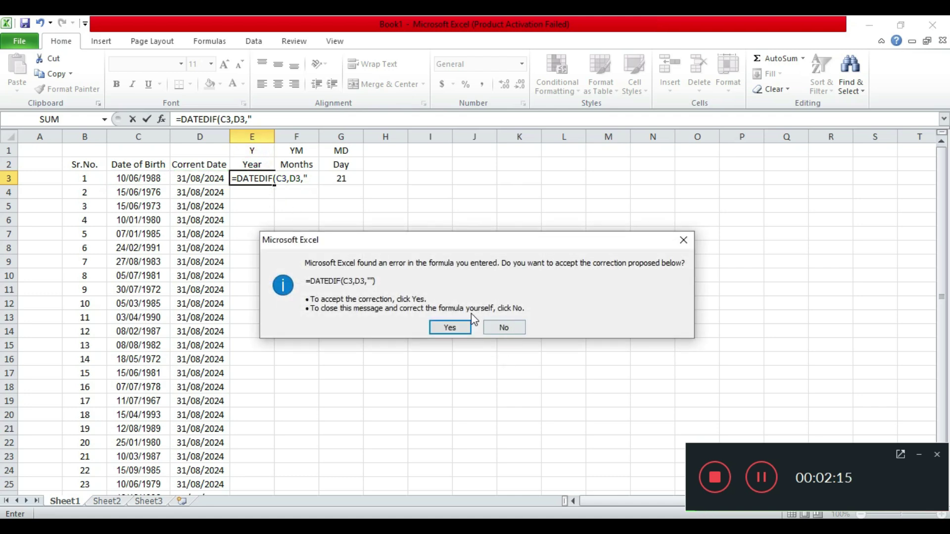
click(683, 241)
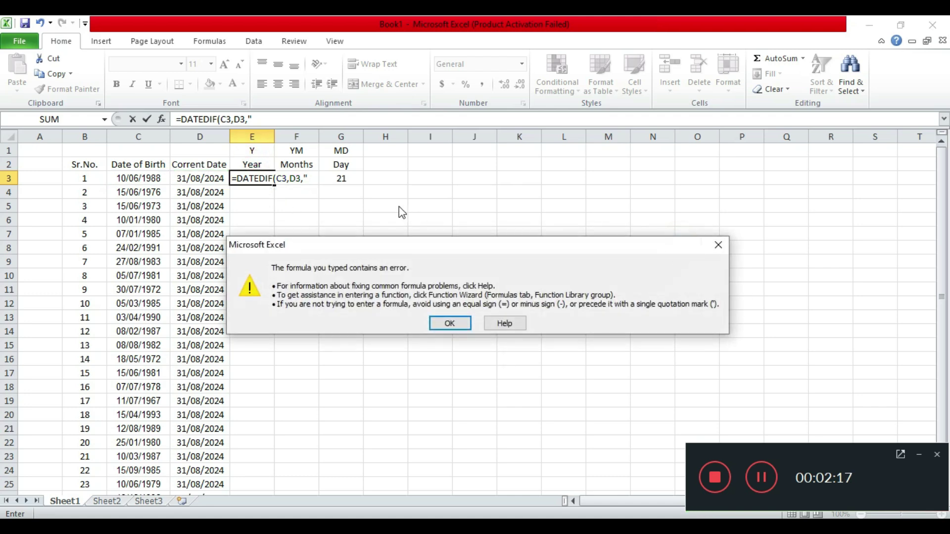
click(452, 324)
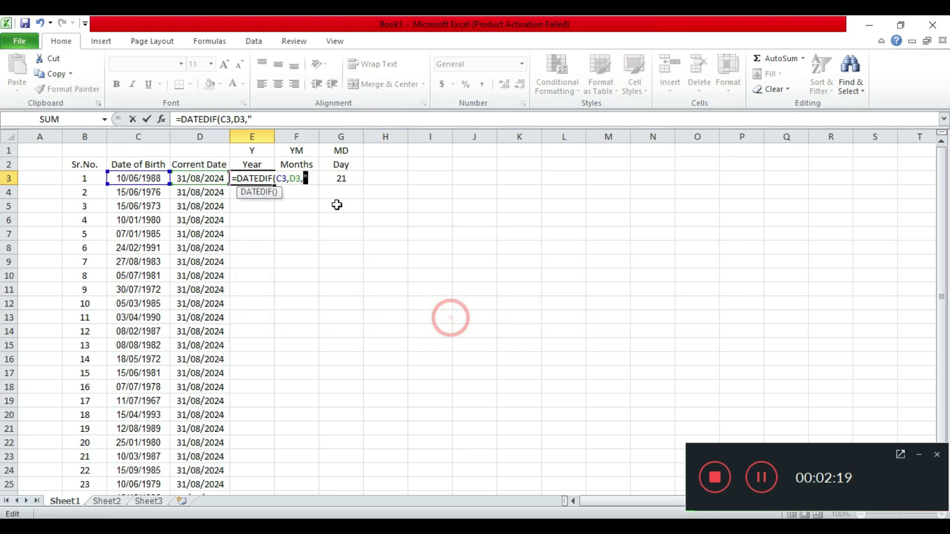
key(Right)
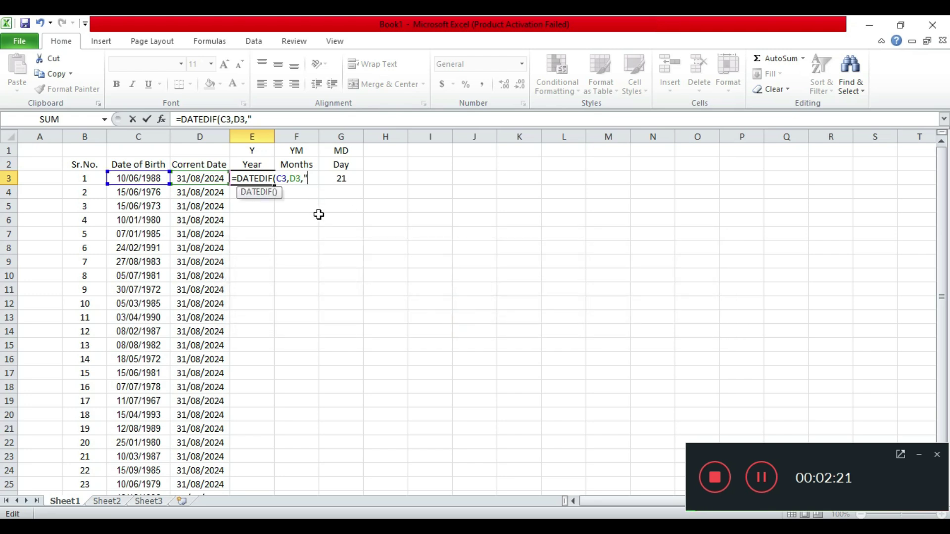
text(Y)
text())
key(Return)
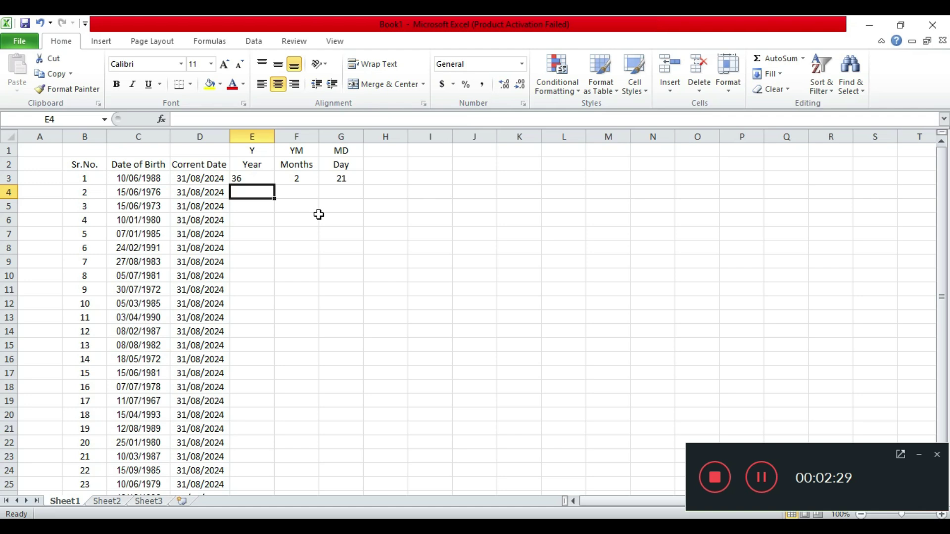
key(Up)
key(Right)
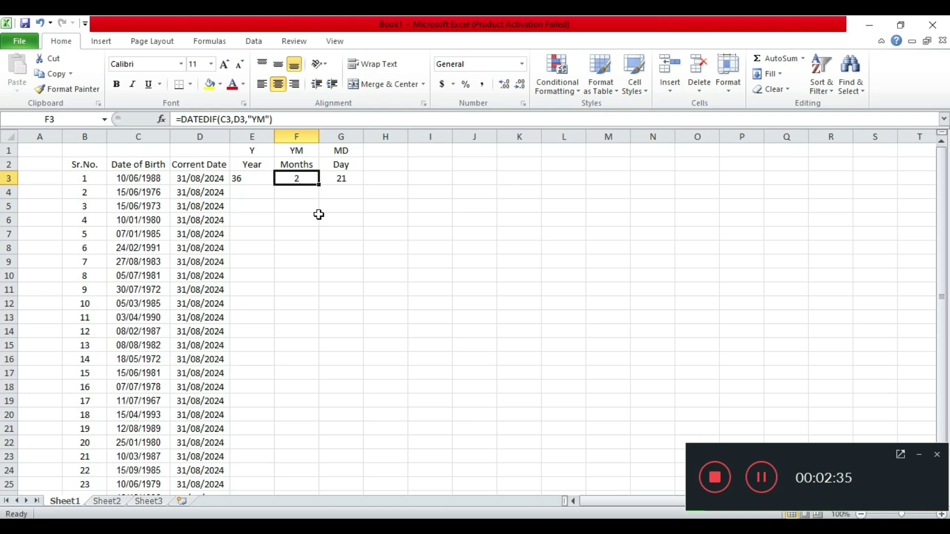
Enter =DATEDIF(C3,D3,"YM") in F3, returning 2 months.
text(=)
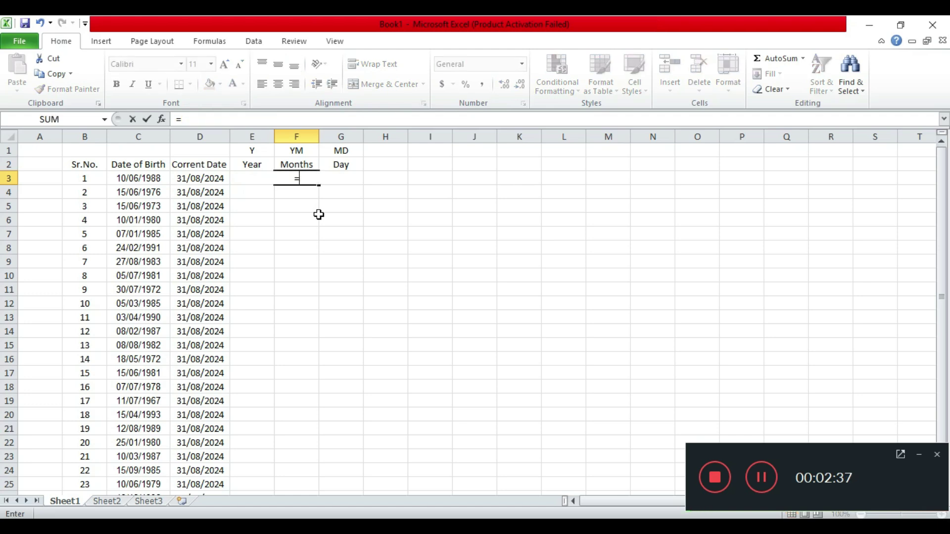
text(DATE)
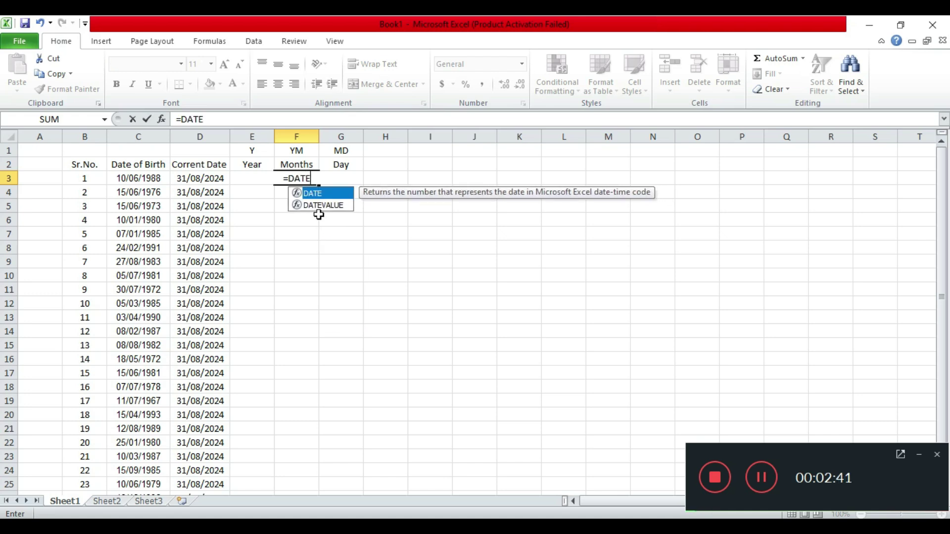
text(DIF()
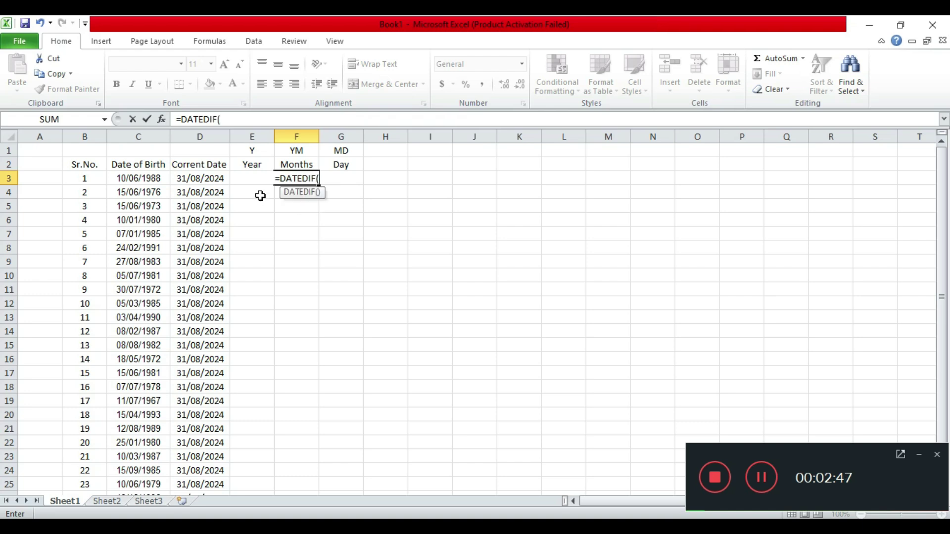
click(154, 182)
text(,)
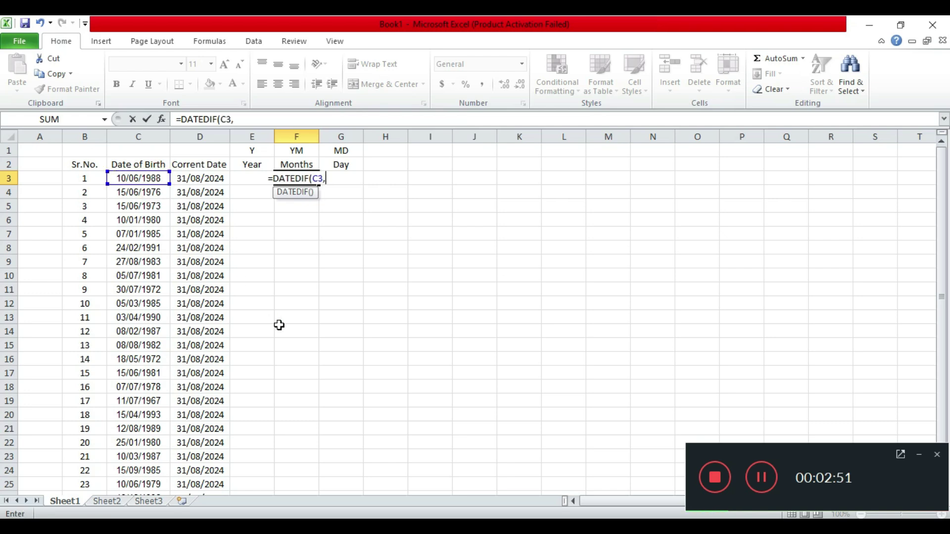
click(206, 179)
text(,)
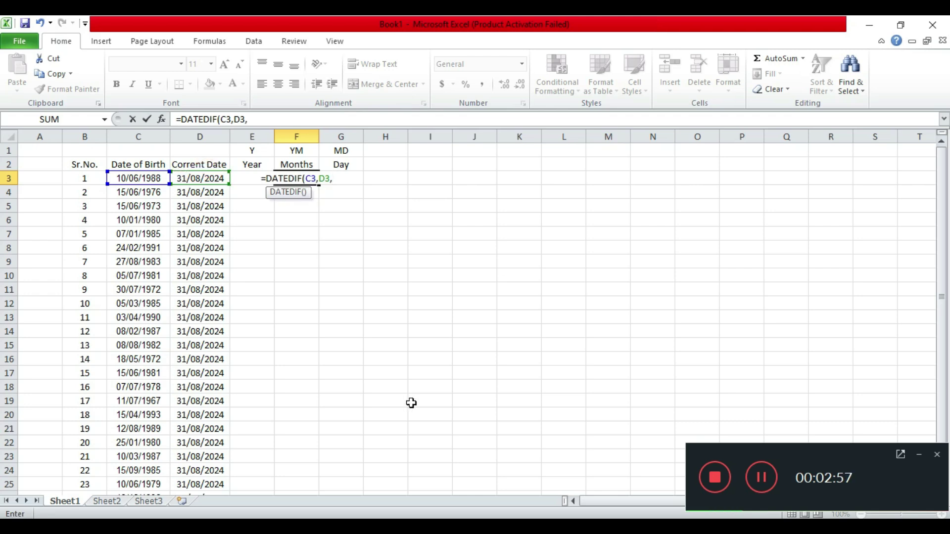
text(")
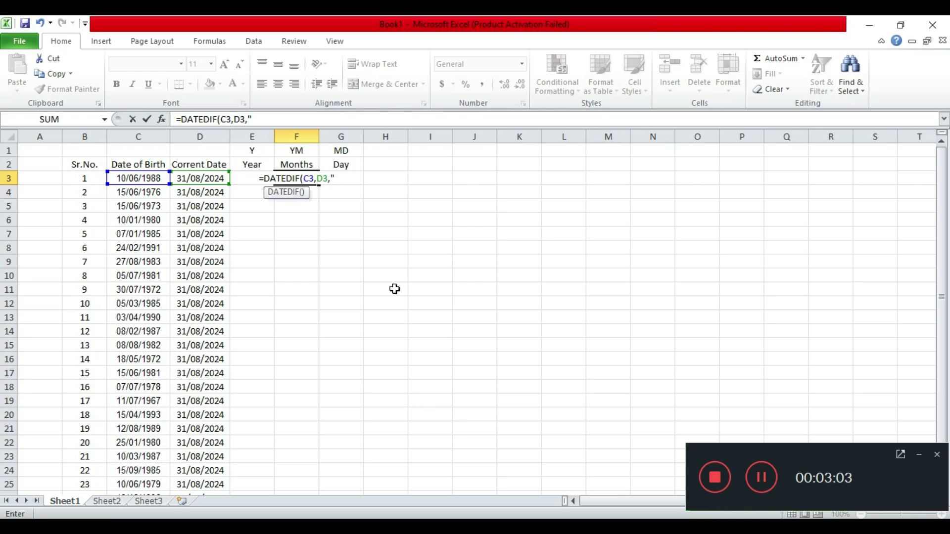
text(YM)
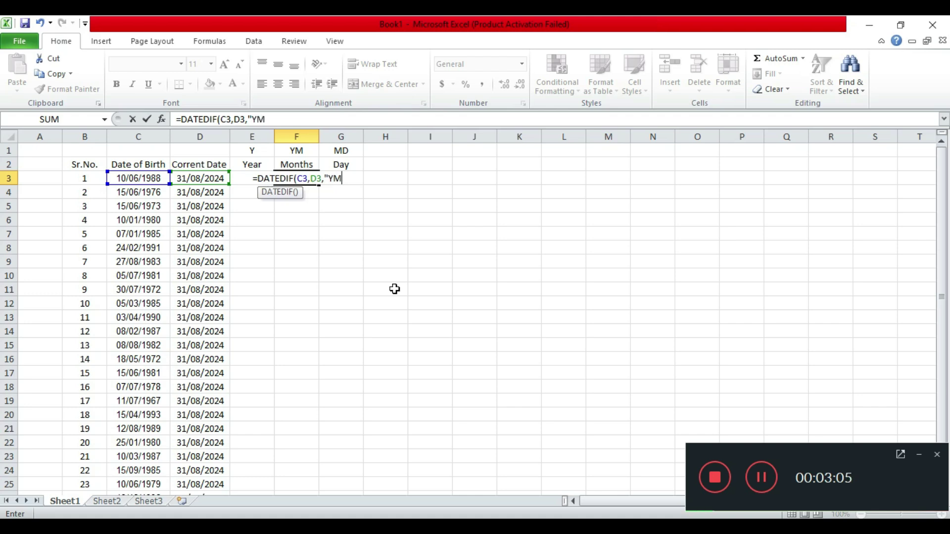
text("))
key(Return)
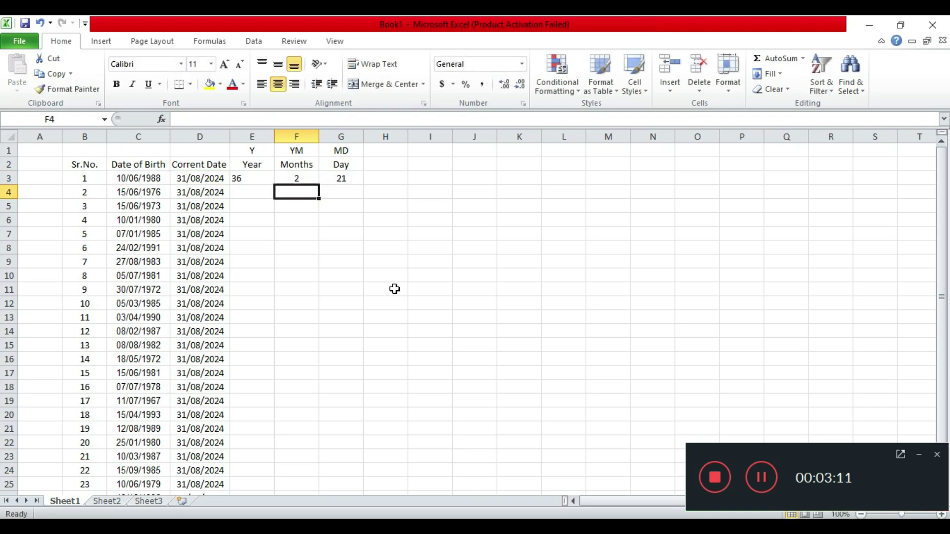
Enter =DATEDIF(C3,D3,"MD") in G3, returning 21 days.
key(Up)
key(Right)
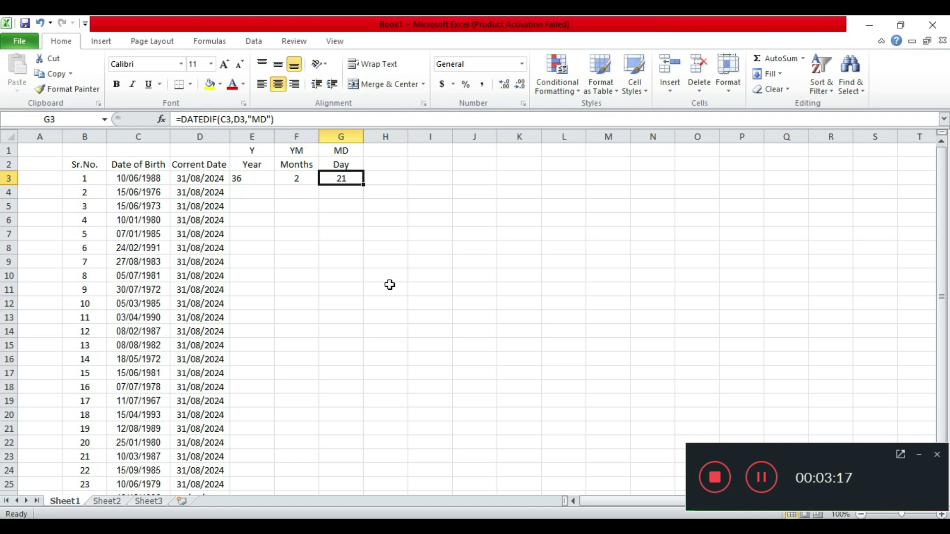
text(=)
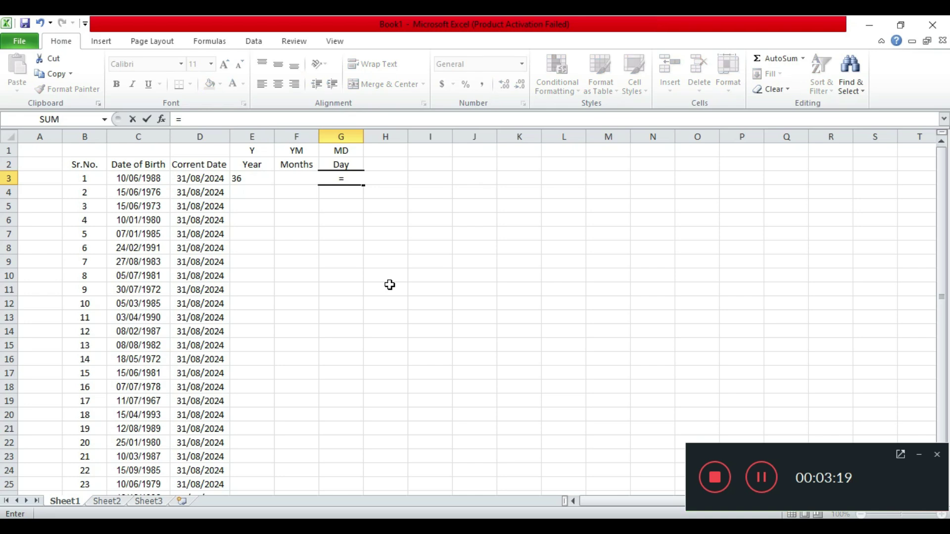
text(D)
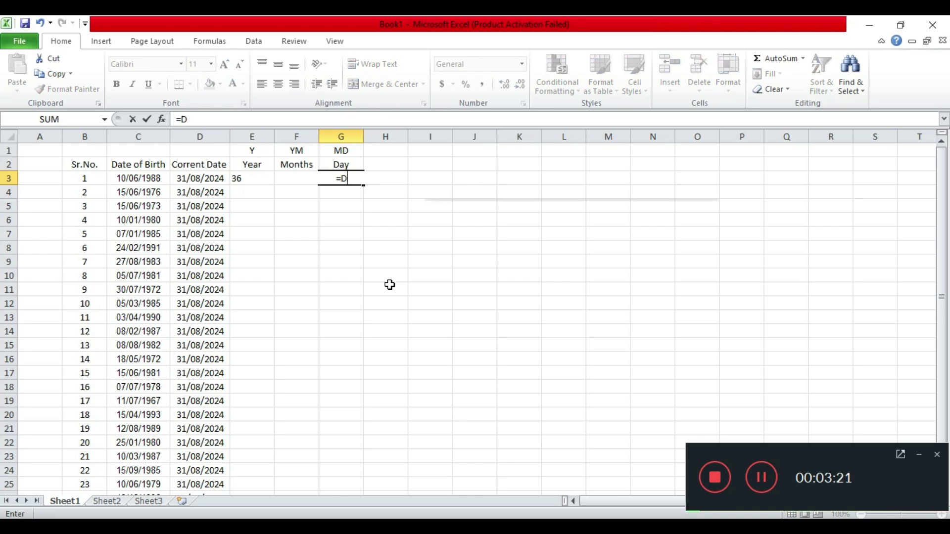
text(ATE)
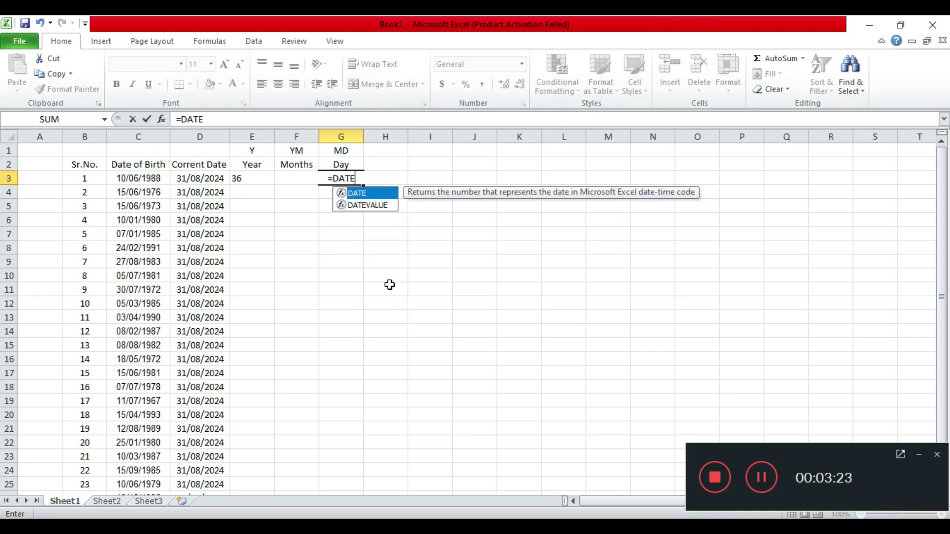
text(DIF)
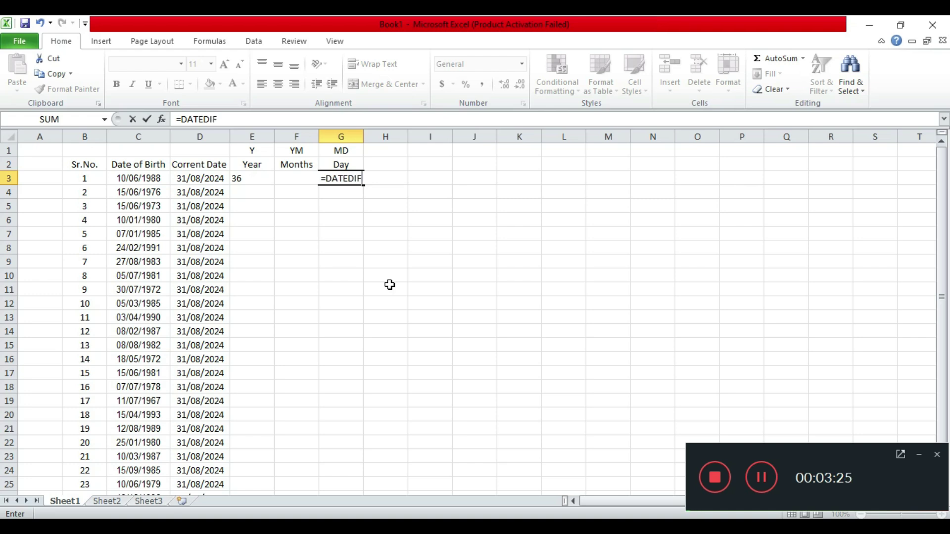
text(()
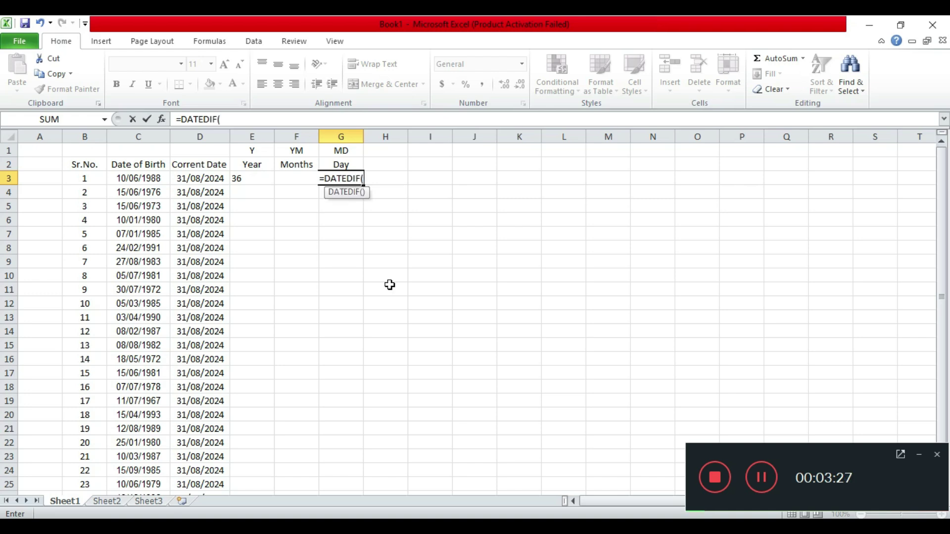
click(157, 180)
text(,)
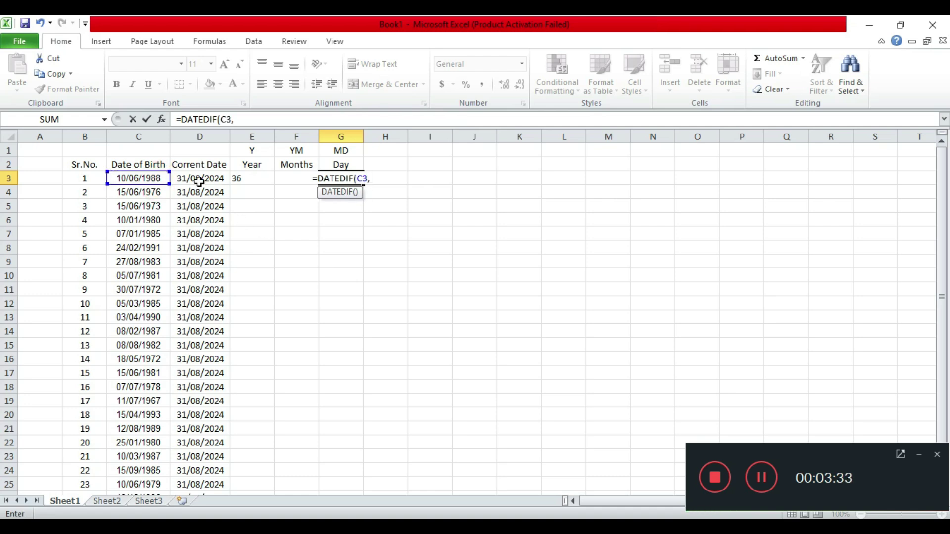
click(198, 180)
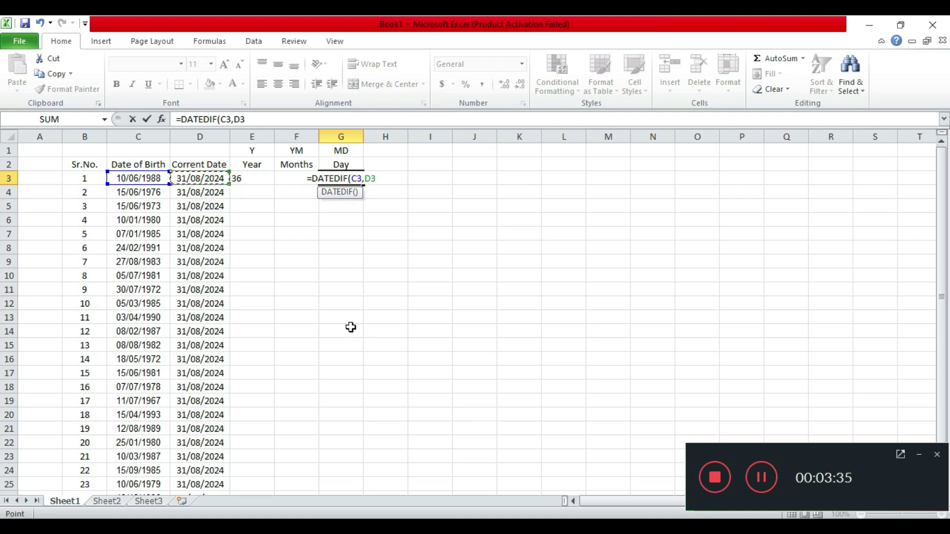
text(,)
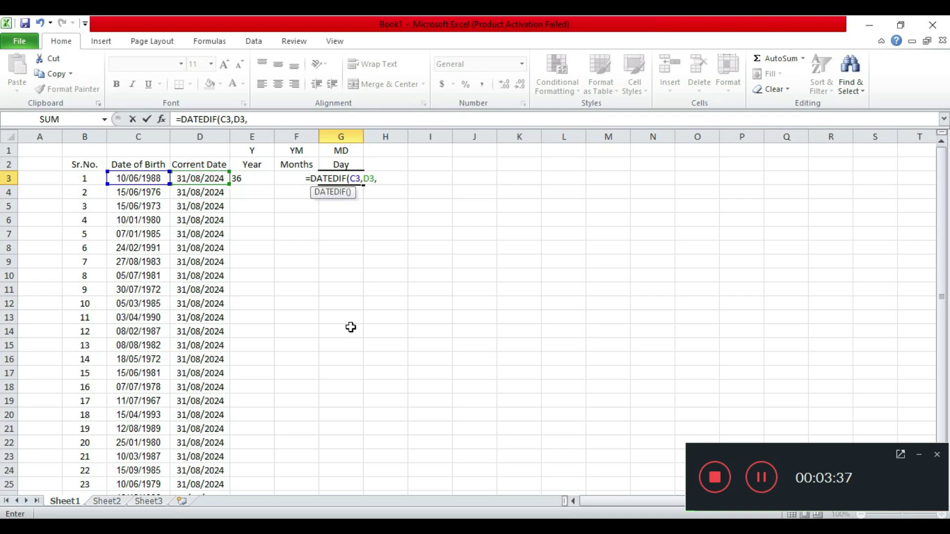
text(")
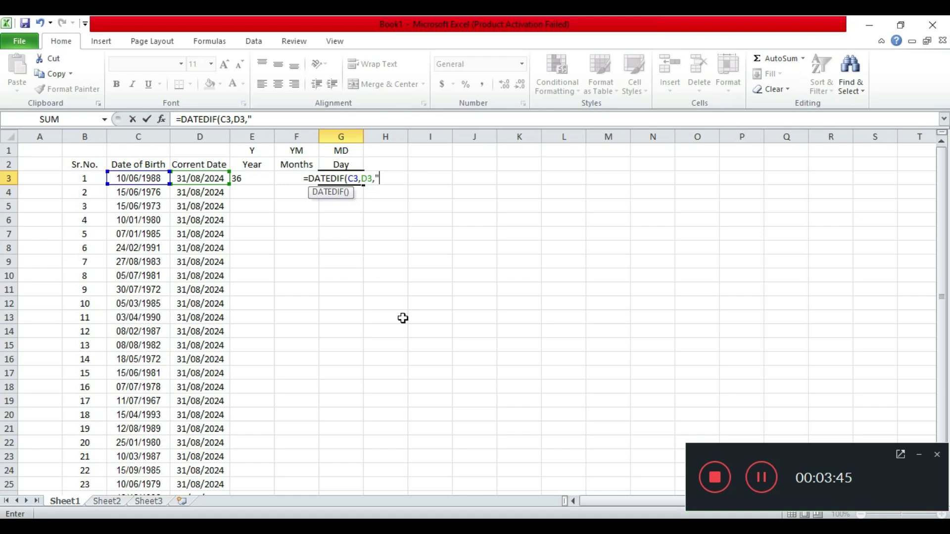
text(MD)
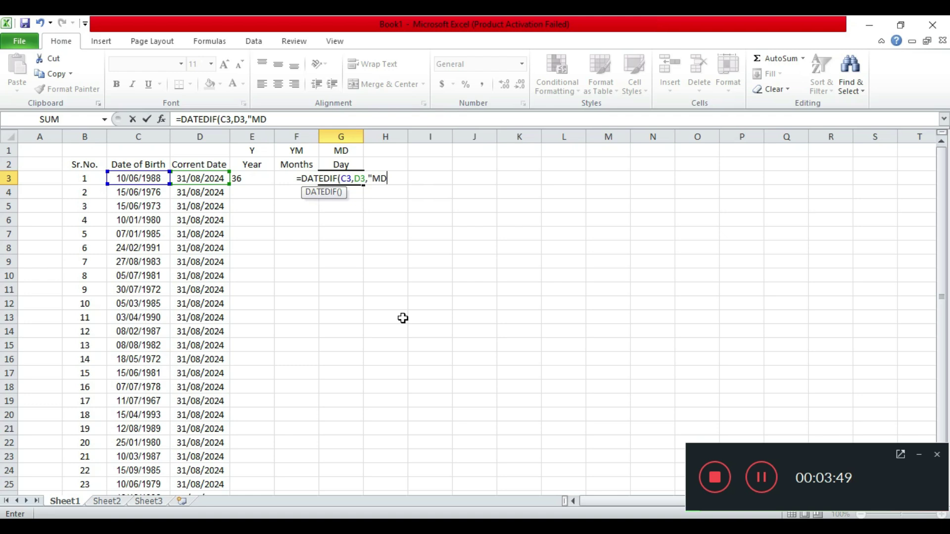
text(")
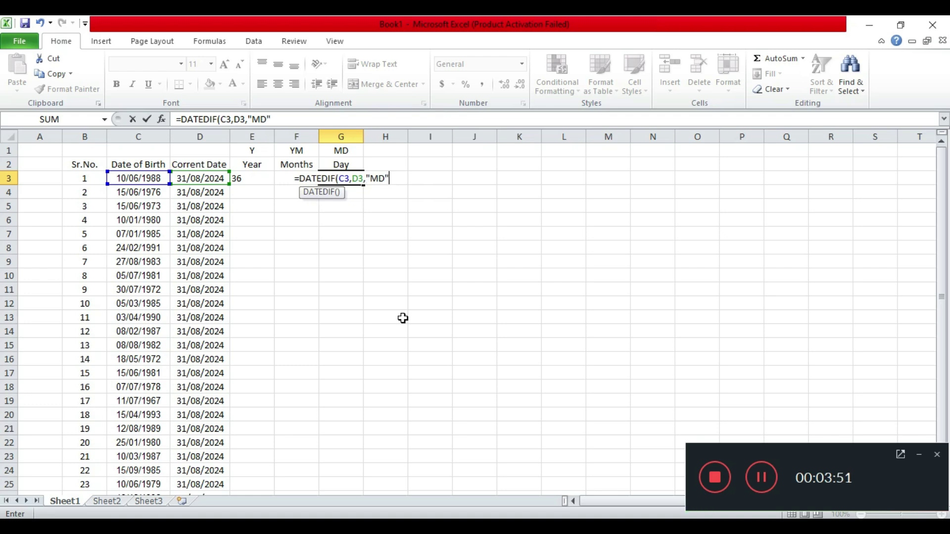
text())
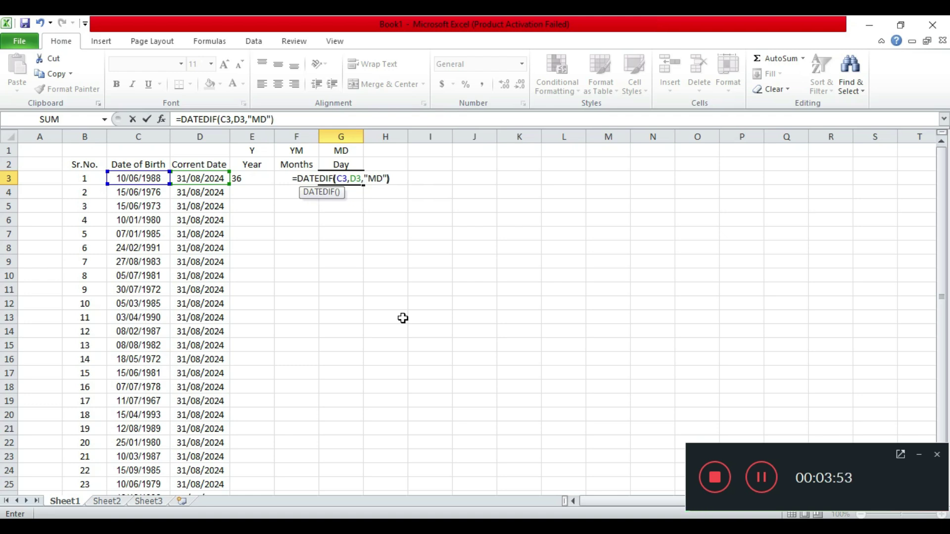
key(Return)
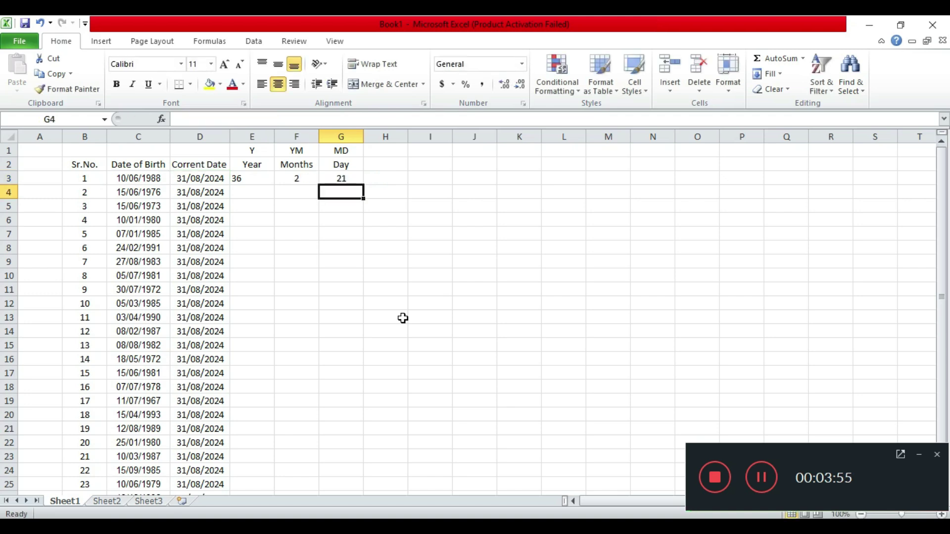
Centre-align the 36 in E3, then select the three age results E3:G3.
click(257, 181)
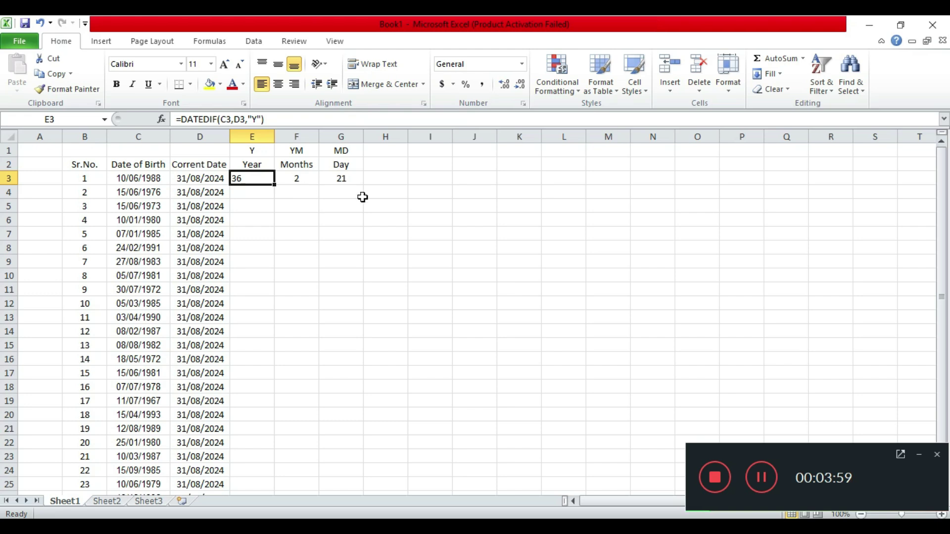
click(279, 85)
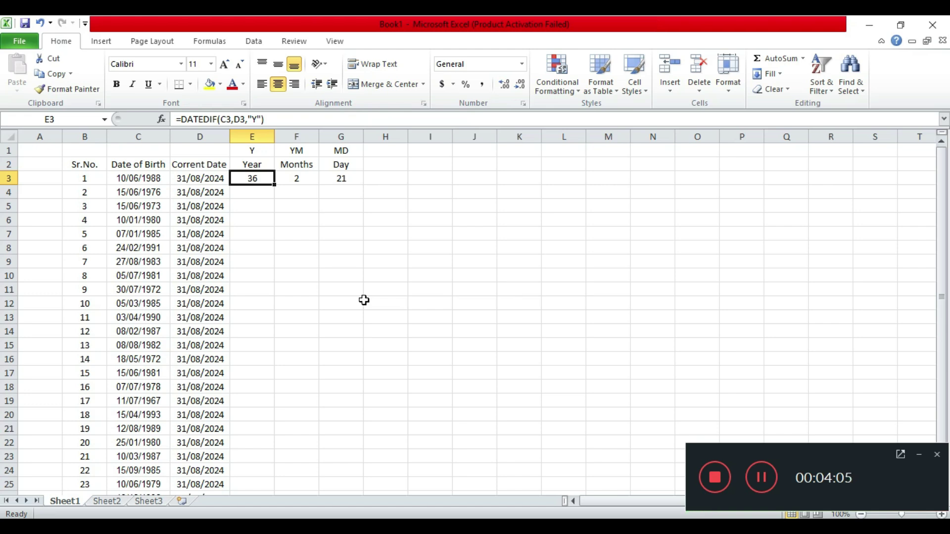
key(shift+Right)
key(shift+Right)
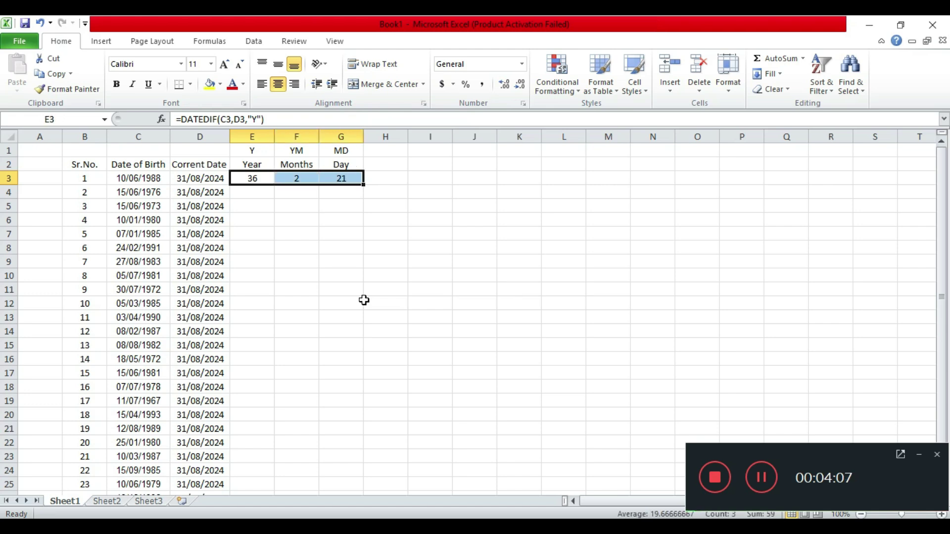
drag(364, 183, 368, 474)
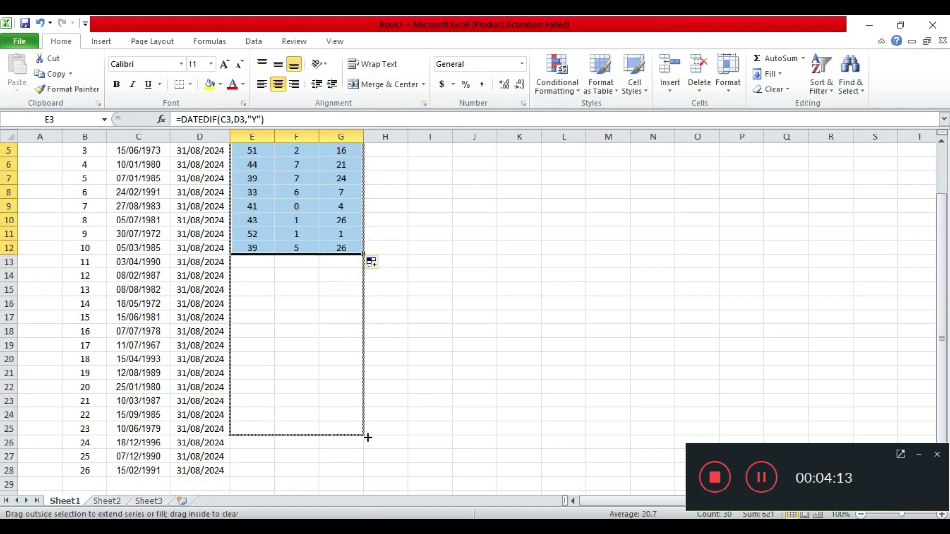
drag(369, 474, 369, 481)
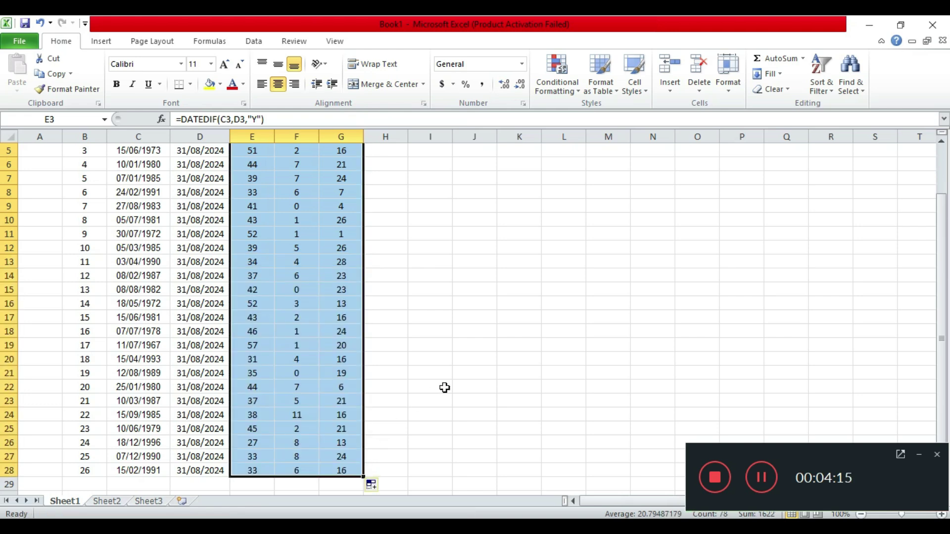
scroll(487, 368, up, 2)
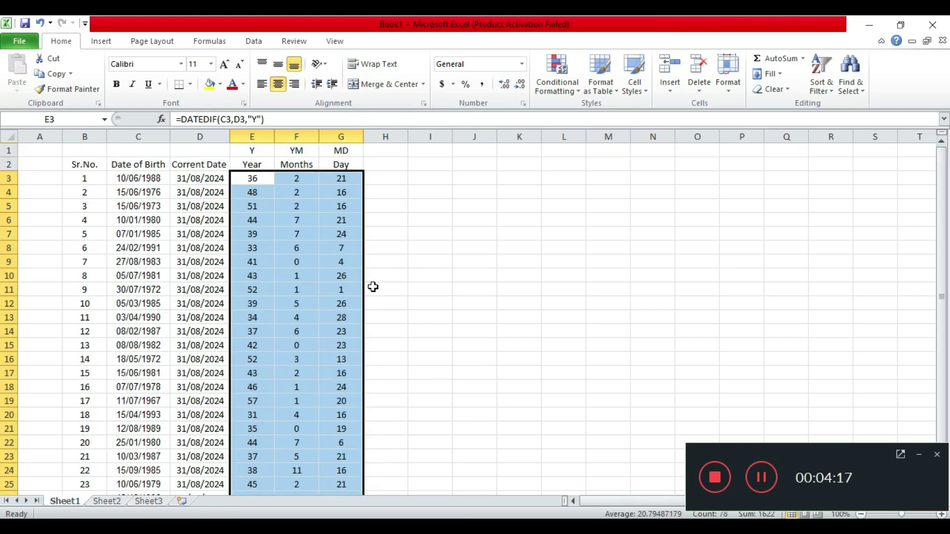
click(255, 192)
key(shift+Right)
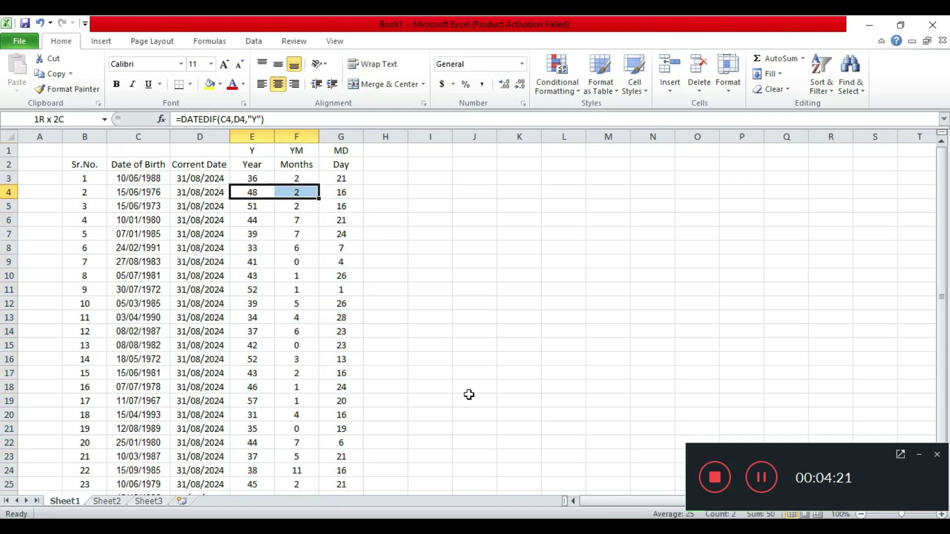
key(shift+Right)
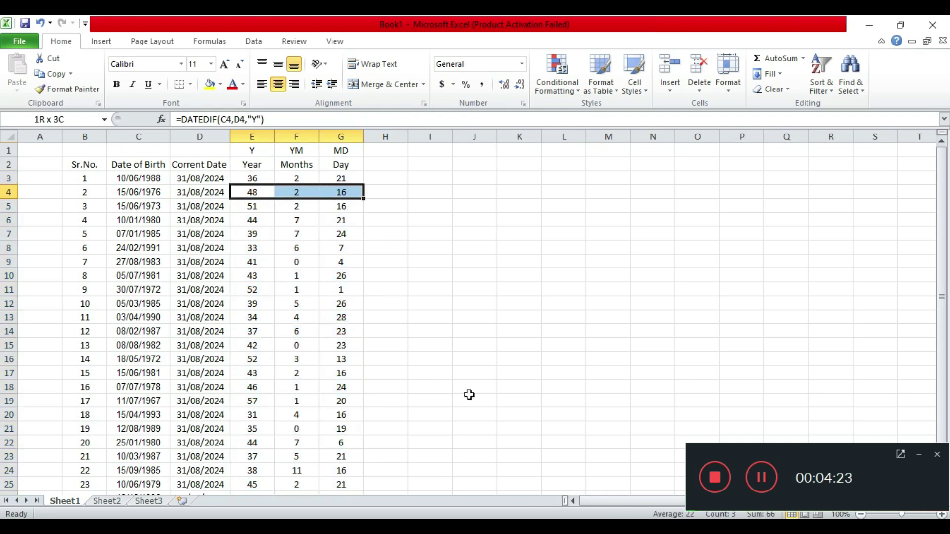
key(ctrl+shift+Down)
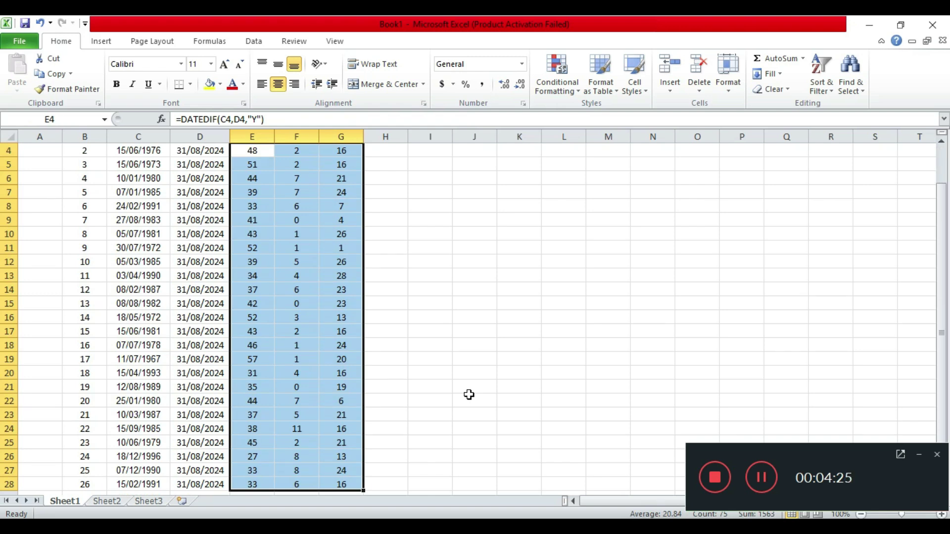
key(Delete)
Copy the E3:G3 year, month and day formulas and paste them down through row 28.
scroll(469, 395, up, 1)
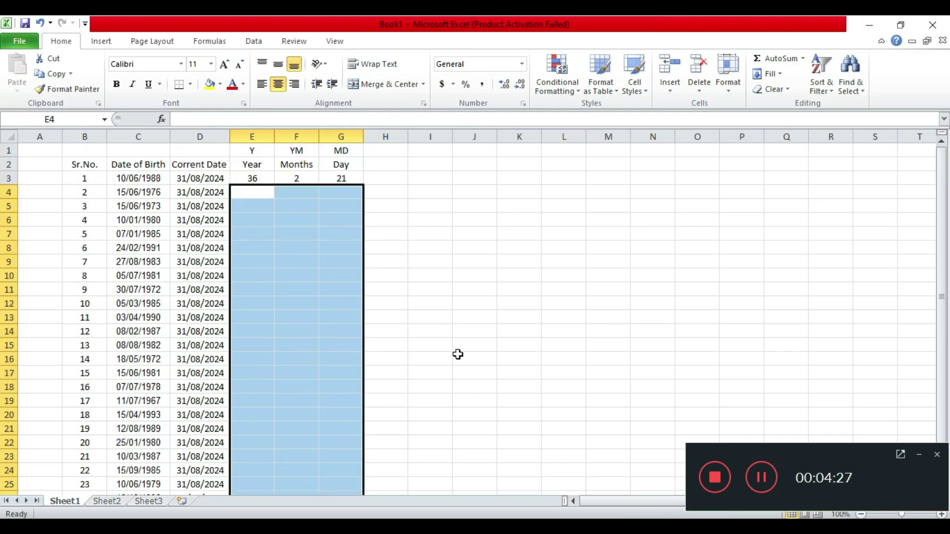
click(263, 183)
click(262, 180)
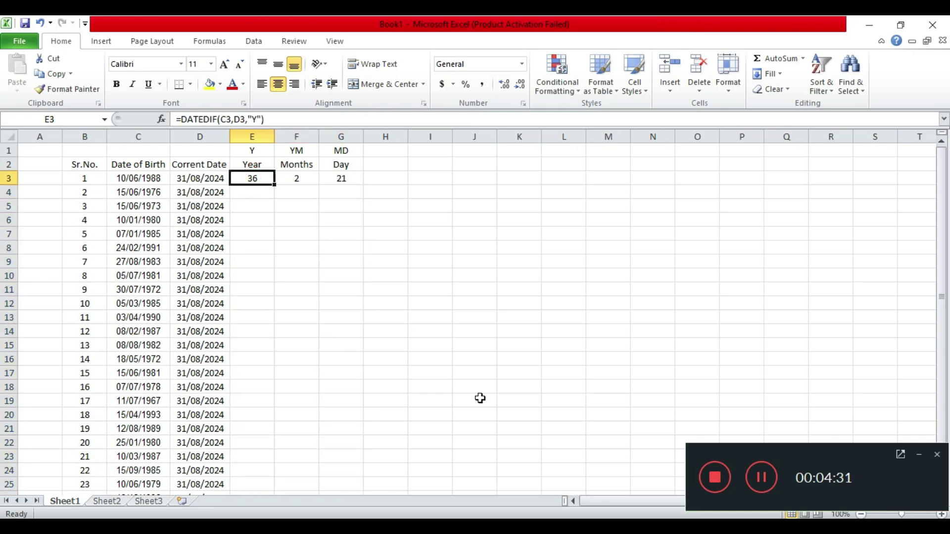
key(shift+Right)
key(shift+Right)
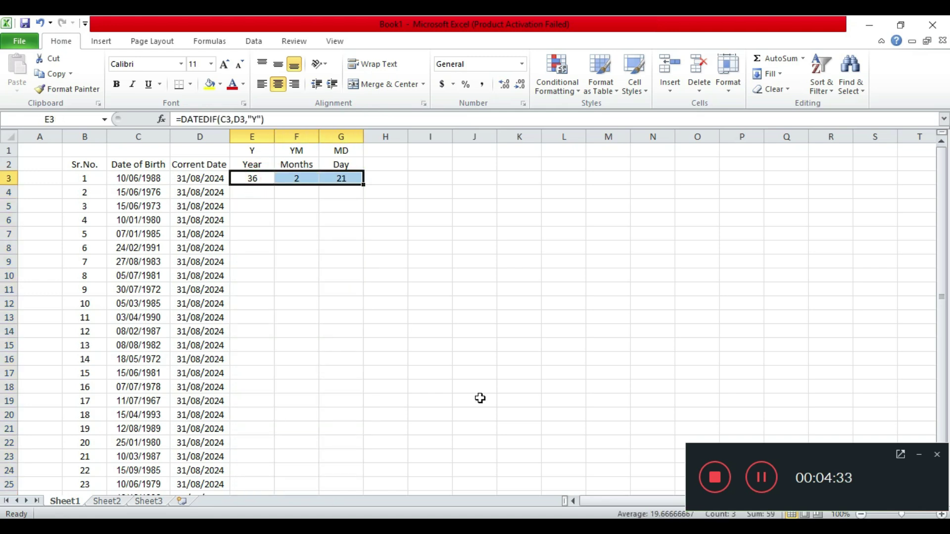
key(ctrl+c)
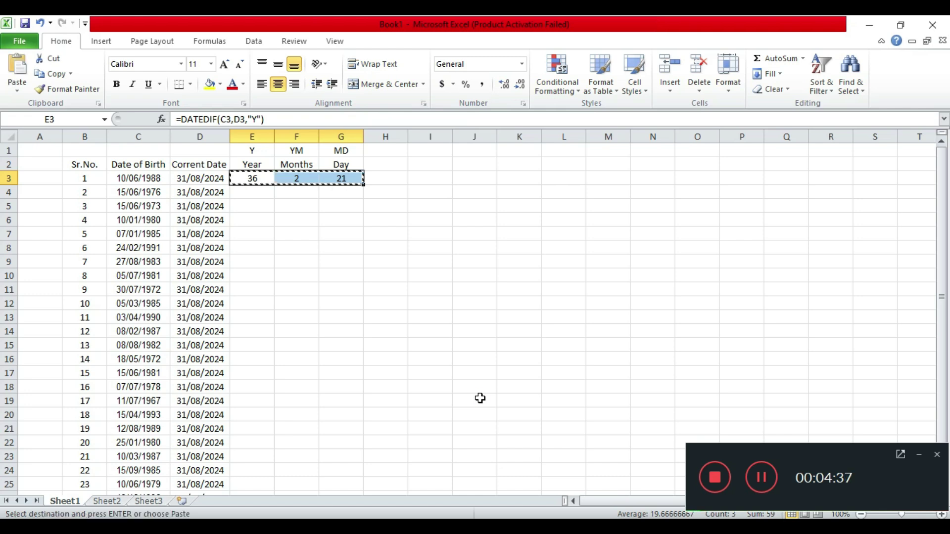
key(shift+Down)
key(shift+Down)
key(shift+Down)
key(shift+Down)
key(shift+Down)
key(shift+Down)
key(shift+Down)
key(shift+Down)
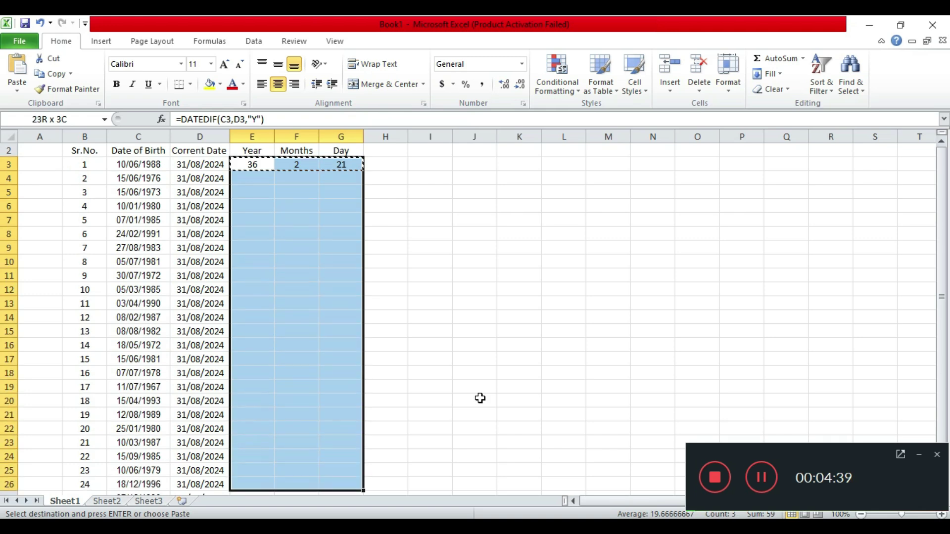
key(shift+Down)
key(shift+Down)
key(shift+Down)
key(shift+Up)
key(shift+Up)
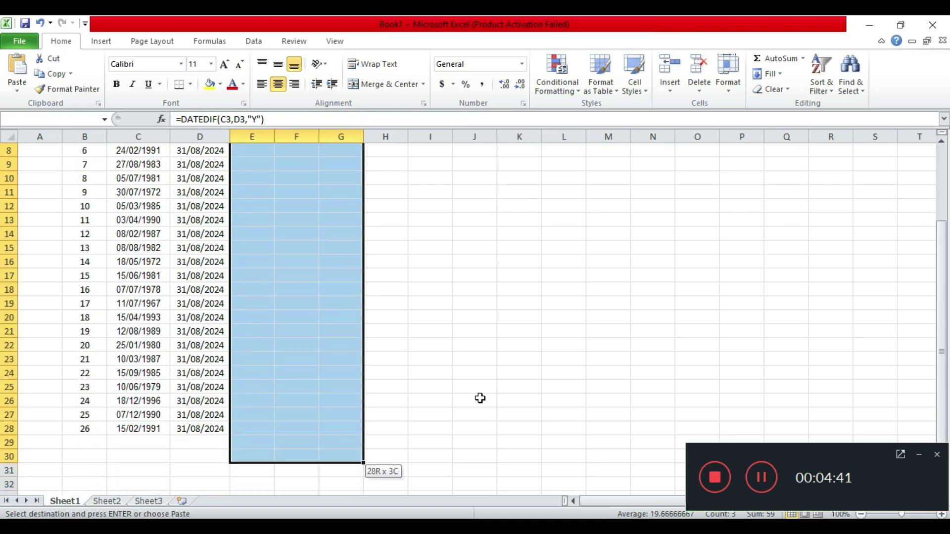
key(shift+Up)
key(shift+Up)
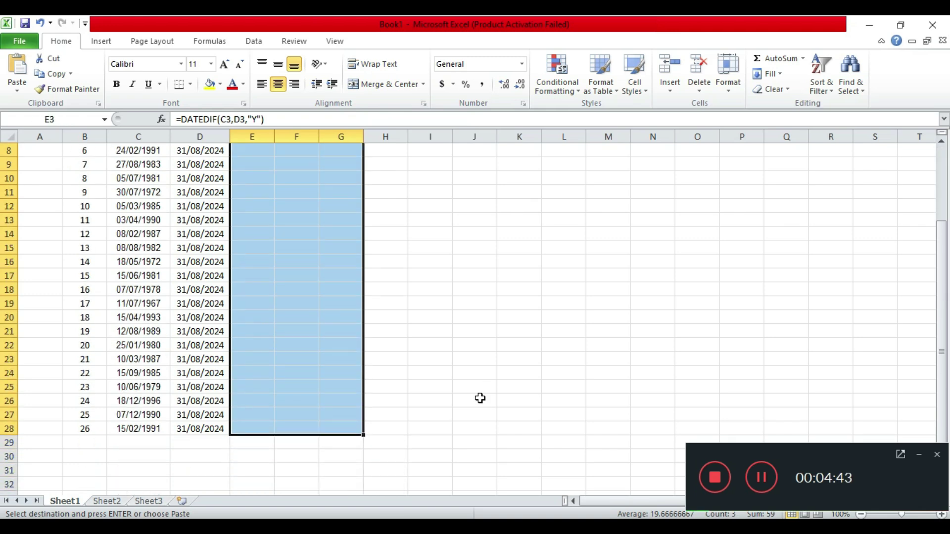
key(ctrl+v)
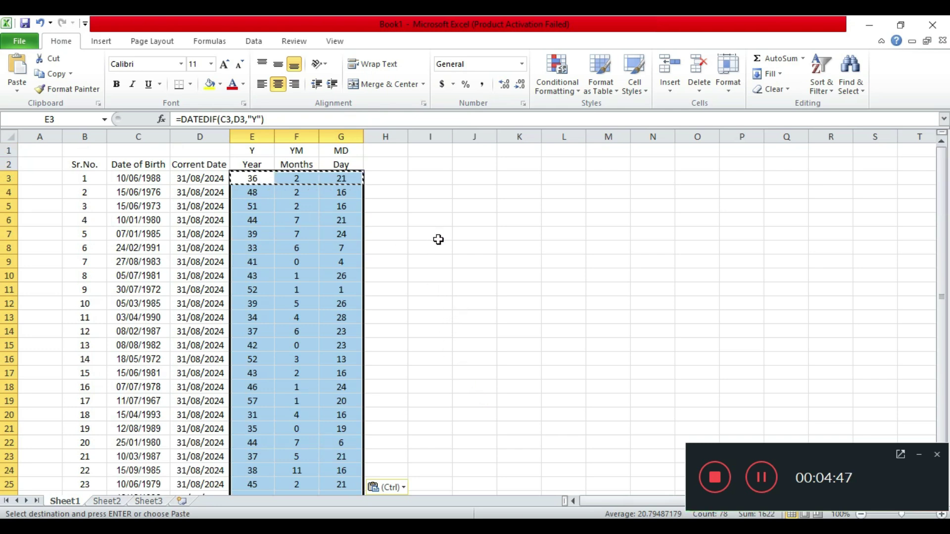
click(396, 183)
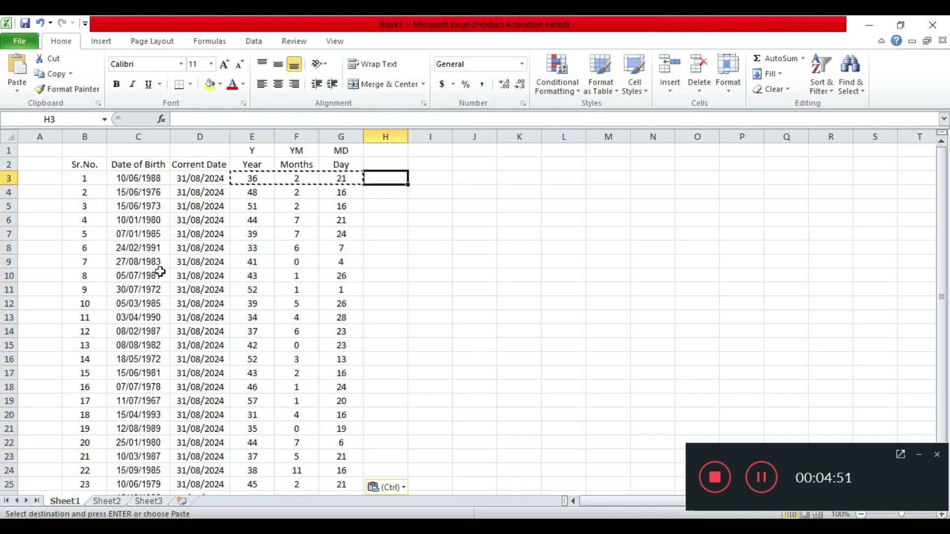
scroll(160, 275, down, 3)
scroll(126, 381, up, 3)
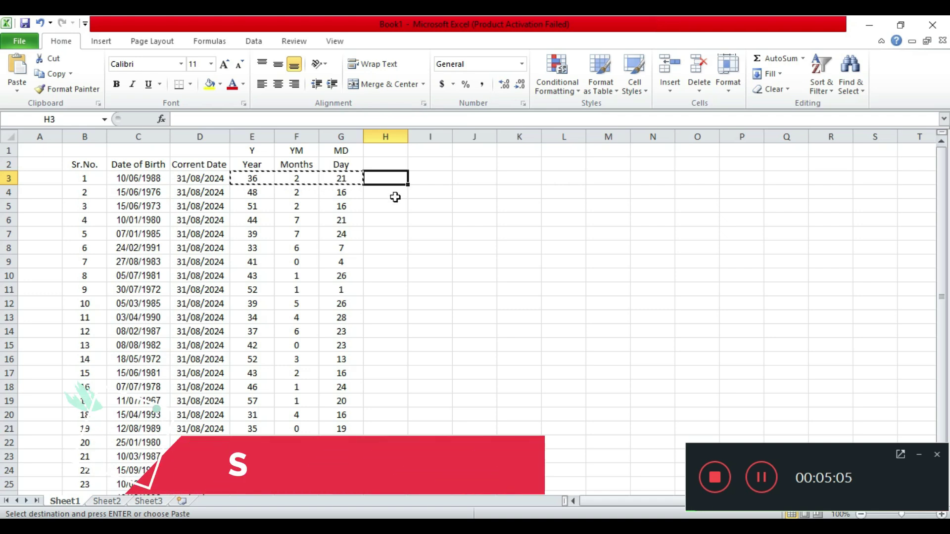
key(Right)
key(Down)
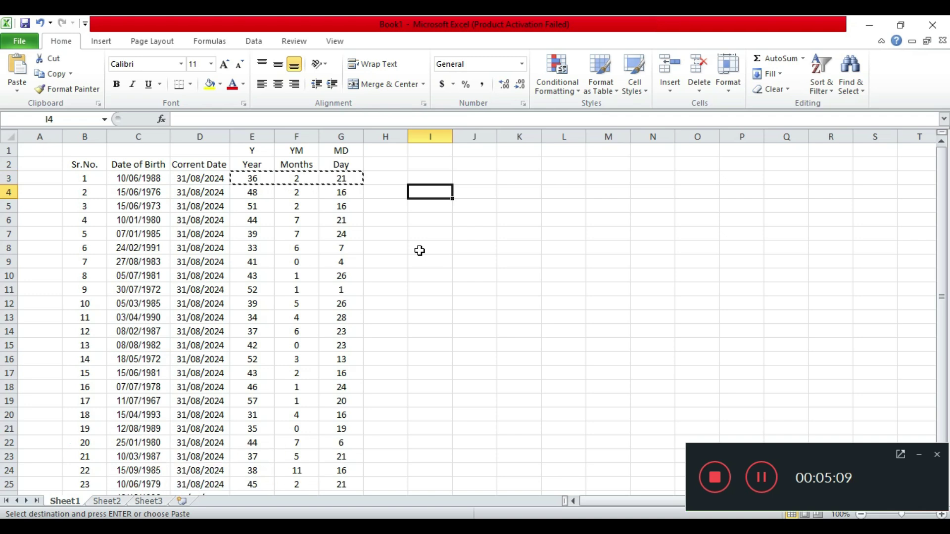
key(Up)
key(Left)
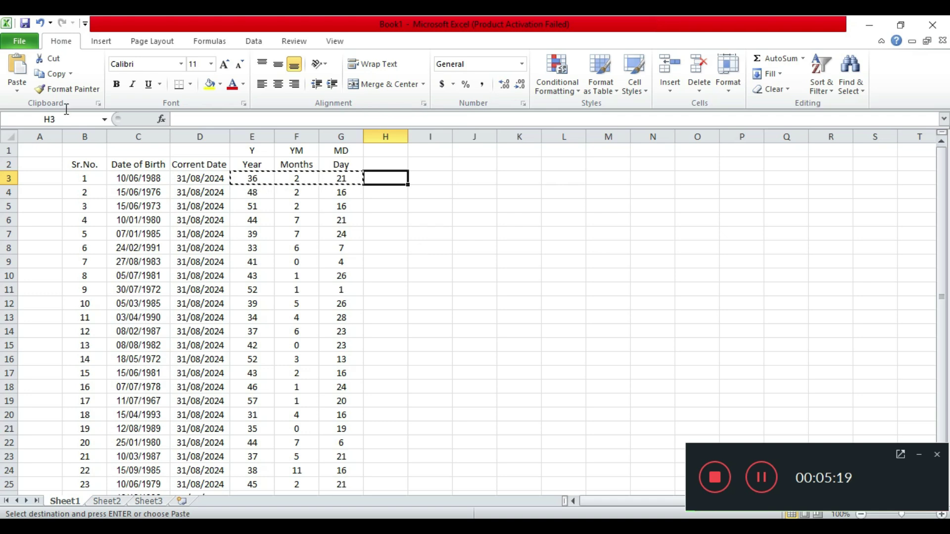
Apply All Borders to the table range B2:G28.
click(72, 166)
drag(72, 166, 343, 493)
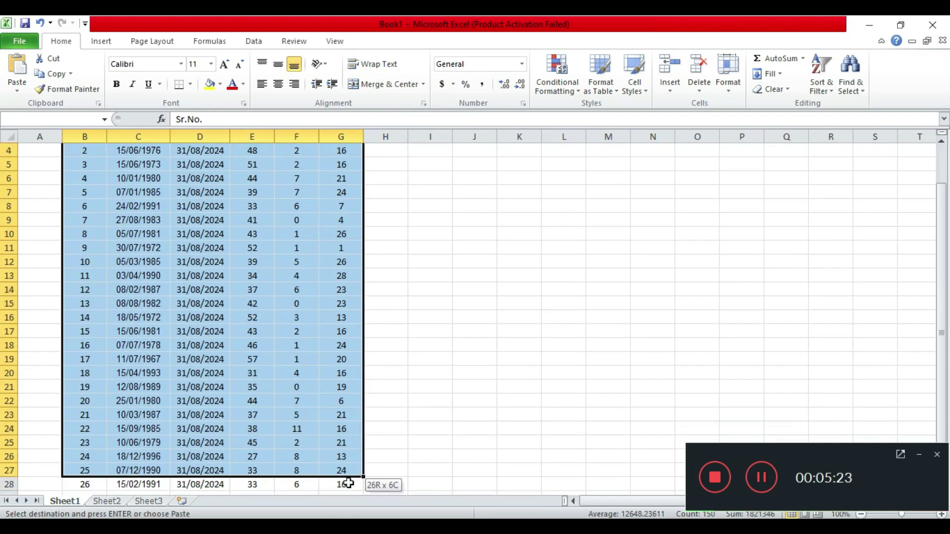
drag(343, 493, 352, 416)
key(ctrl+v)
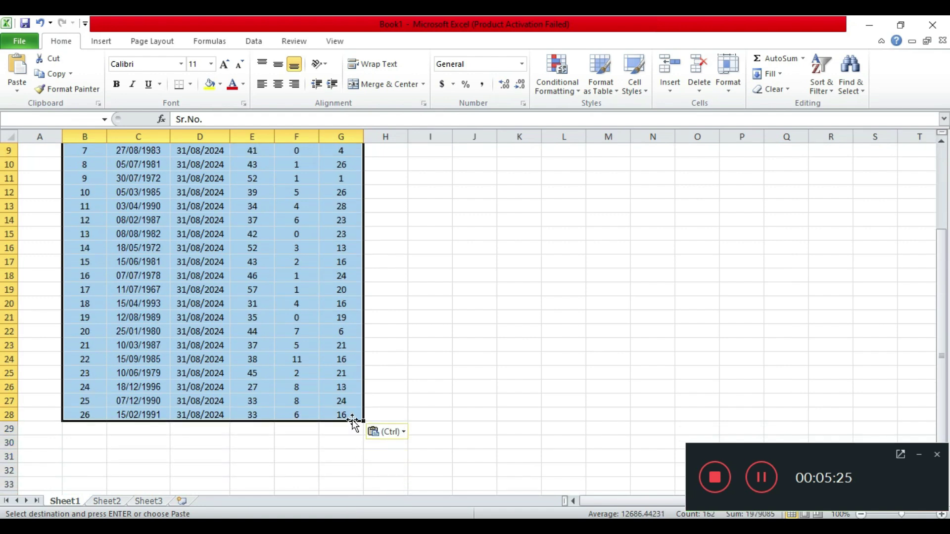
click(190, 83)
click(218, 199)
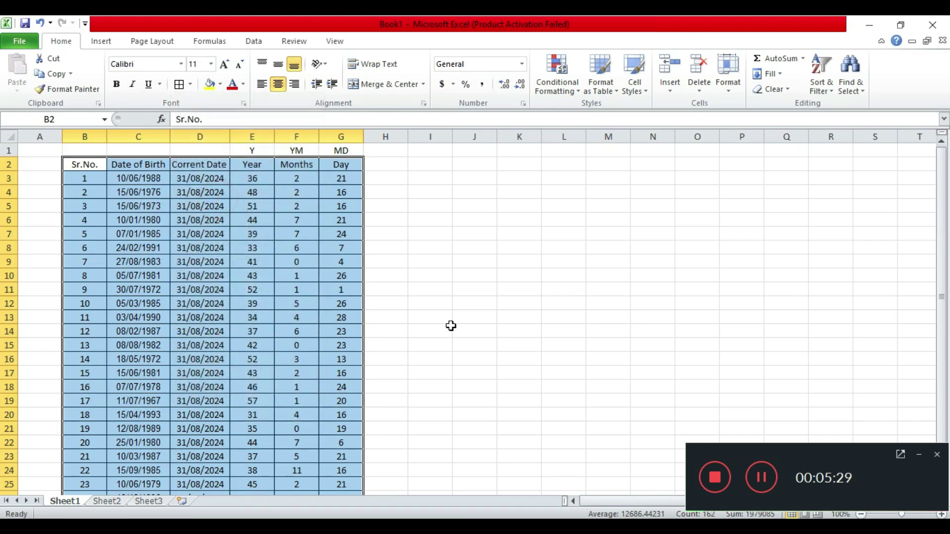
click(382, 170)
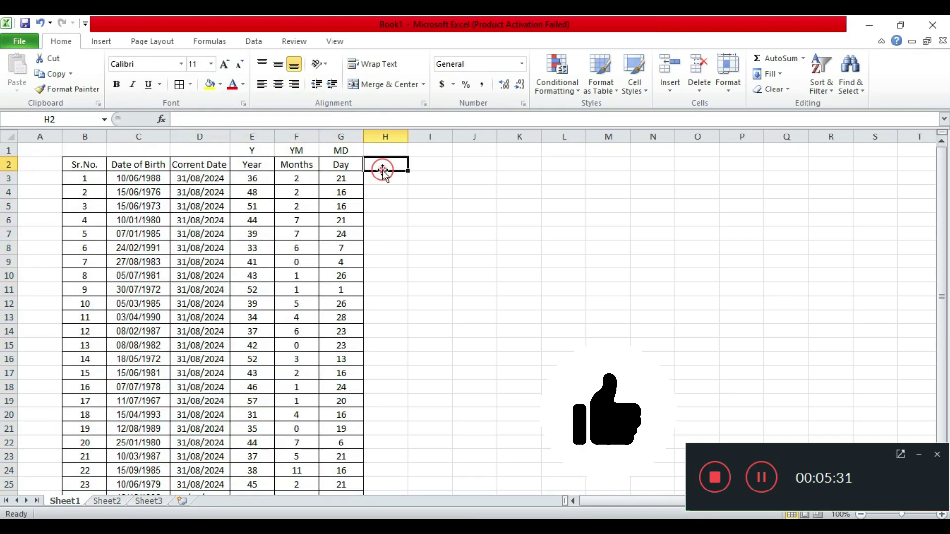